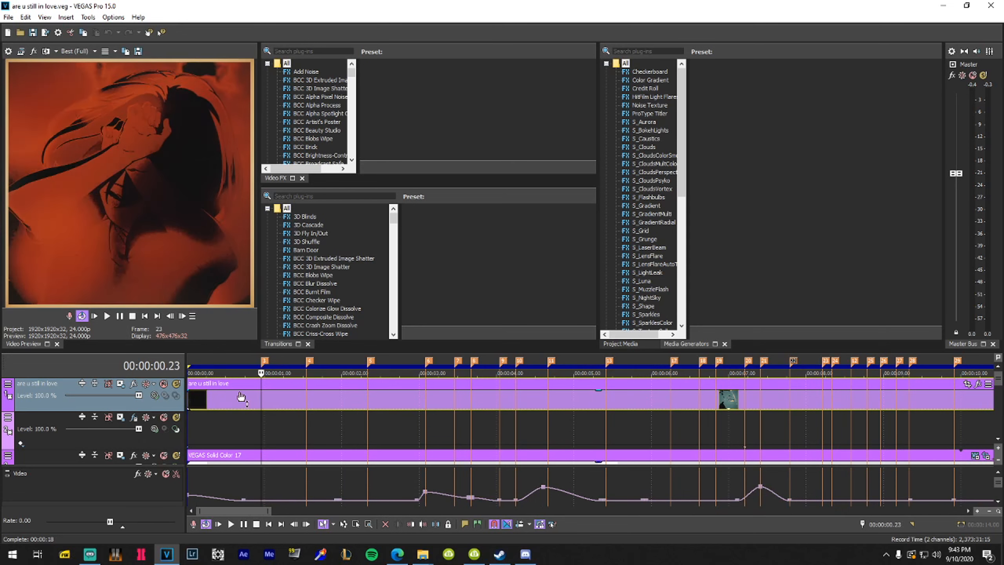
Scrub the timeline to about 8 seconds and back to the start of the edit
scroll(244, 396, "down", 3)
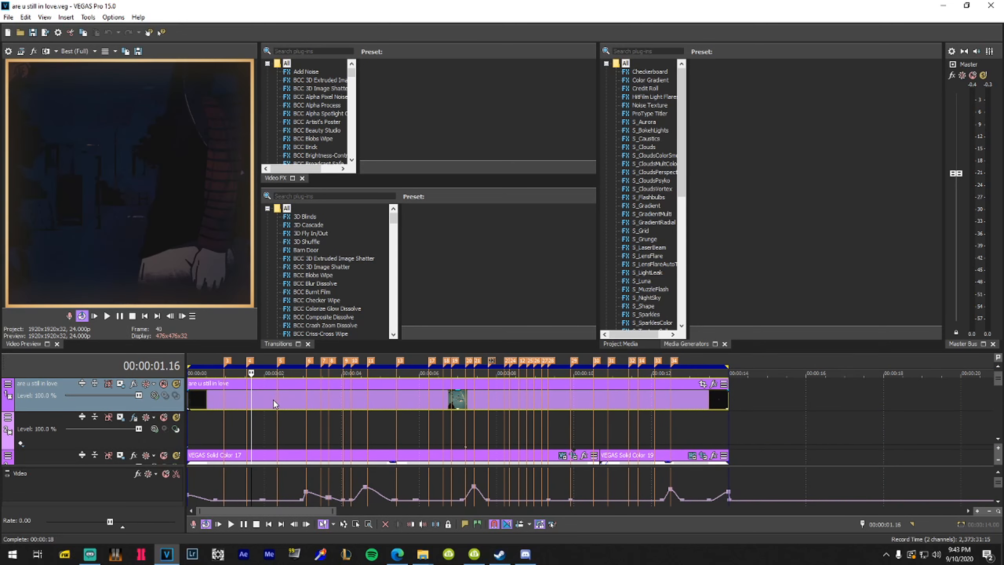
scroll(388, 392, "up", 3)
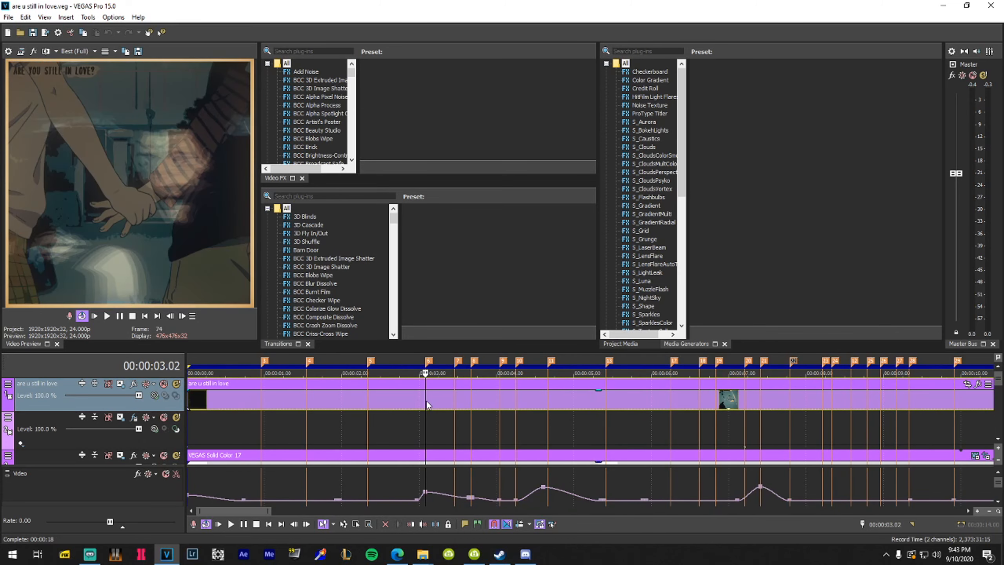
scroll(251, 394, "down", 3)
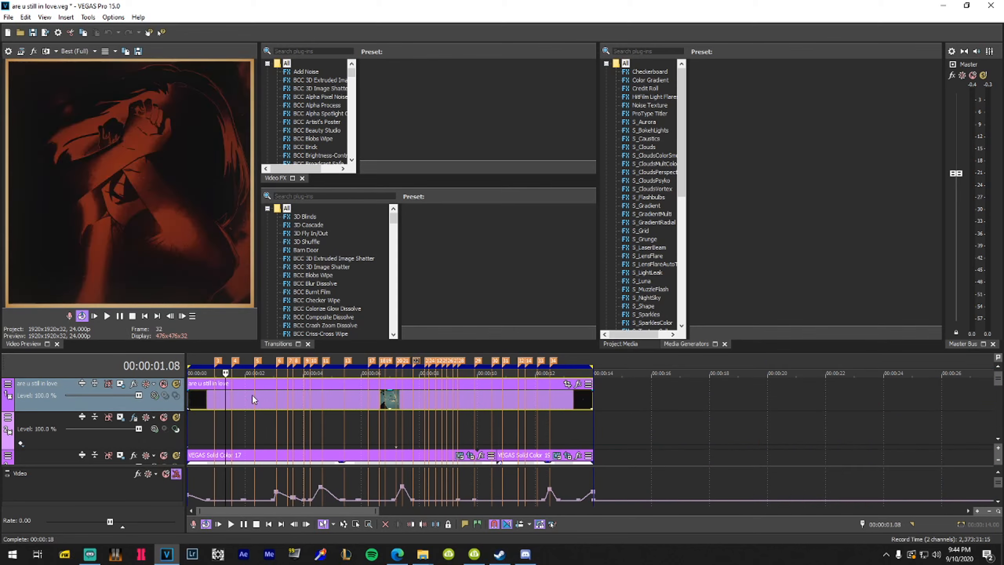
left_click(447, 404)
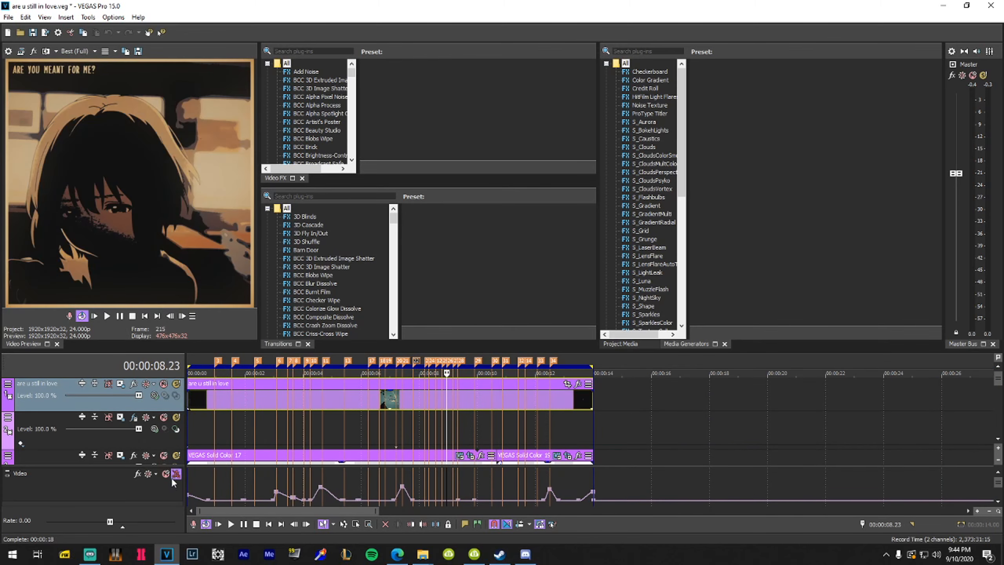
left_click(239, 397)
left_click(188, 398)
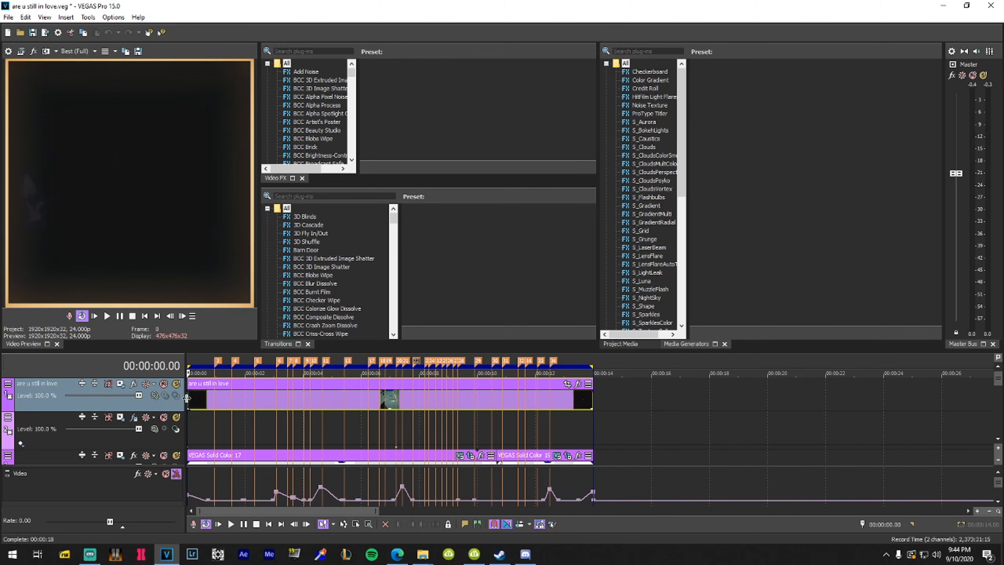
Start Render to New Track with MAGIX AVC/AAC MP4 and pick the instagram template
right_click(201, 366)
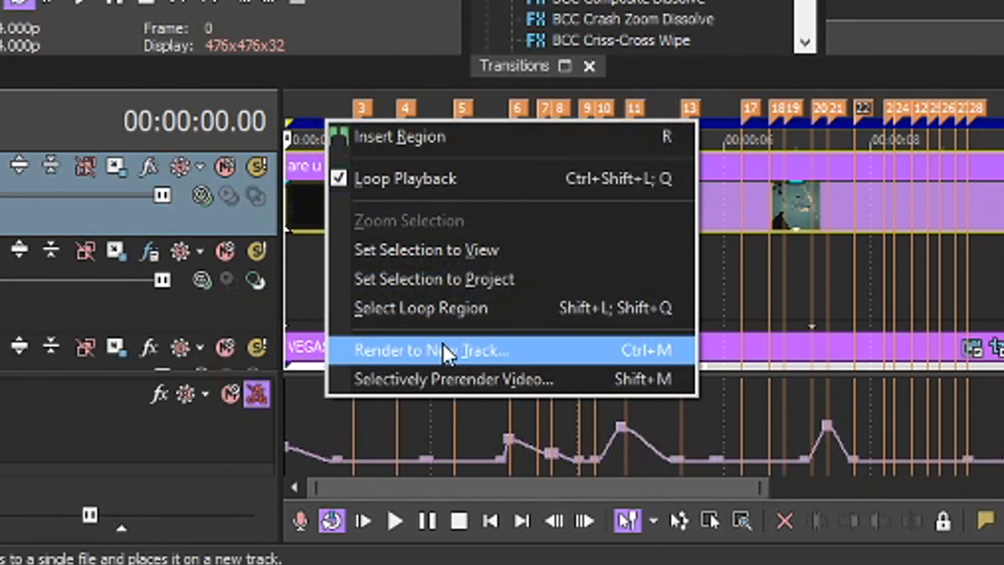
left_click(442, 355)
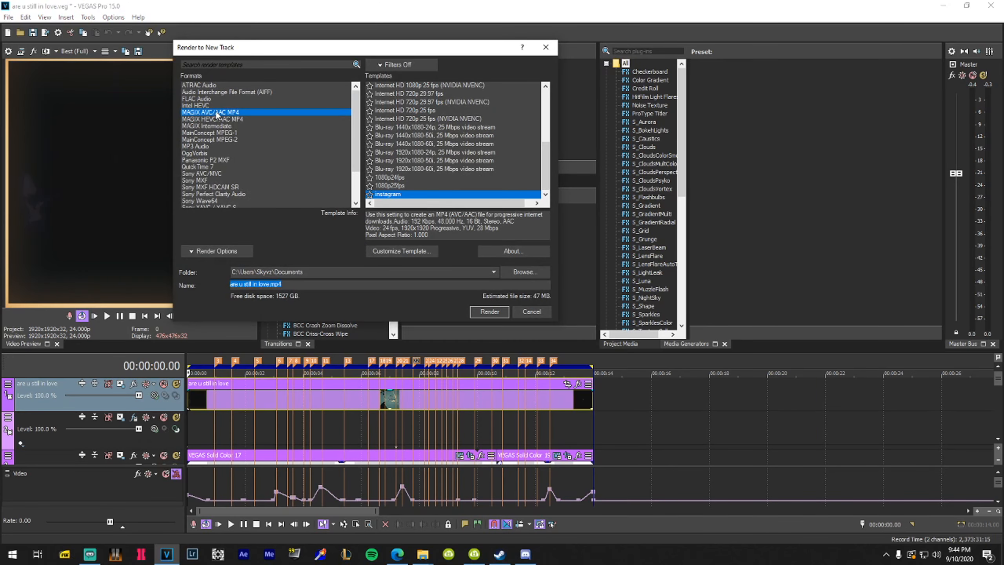
left_click(205, 113)
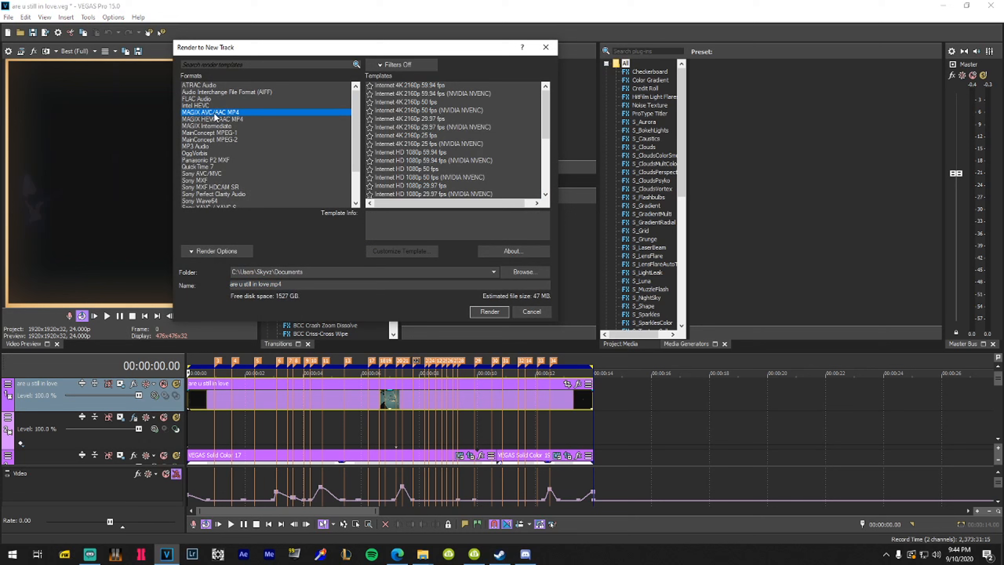
scroll(234, 115, "down", 2)
left_click(218, 174)
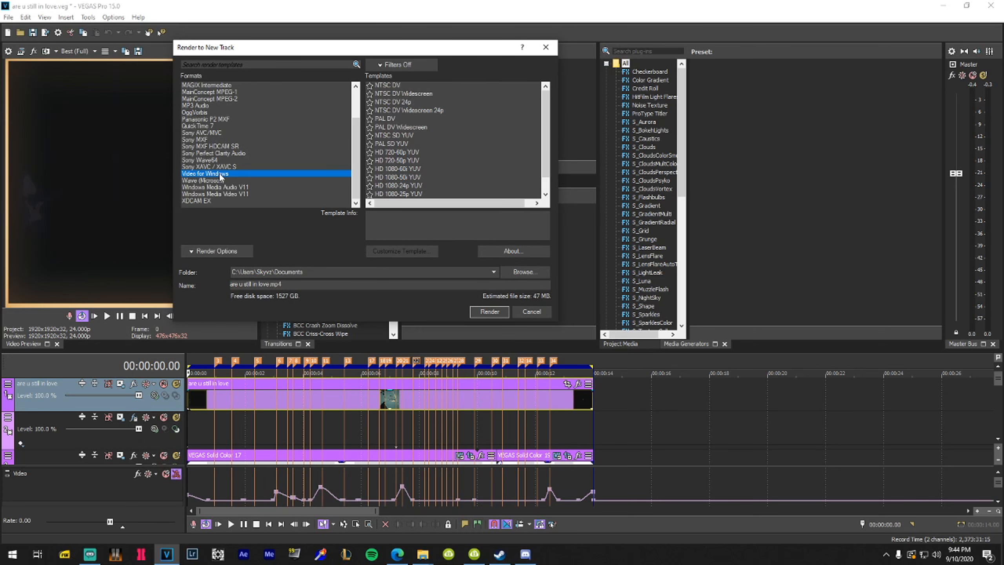
scroll(219, 173, "up", 2)
scroll(435, 149, "down", 1)
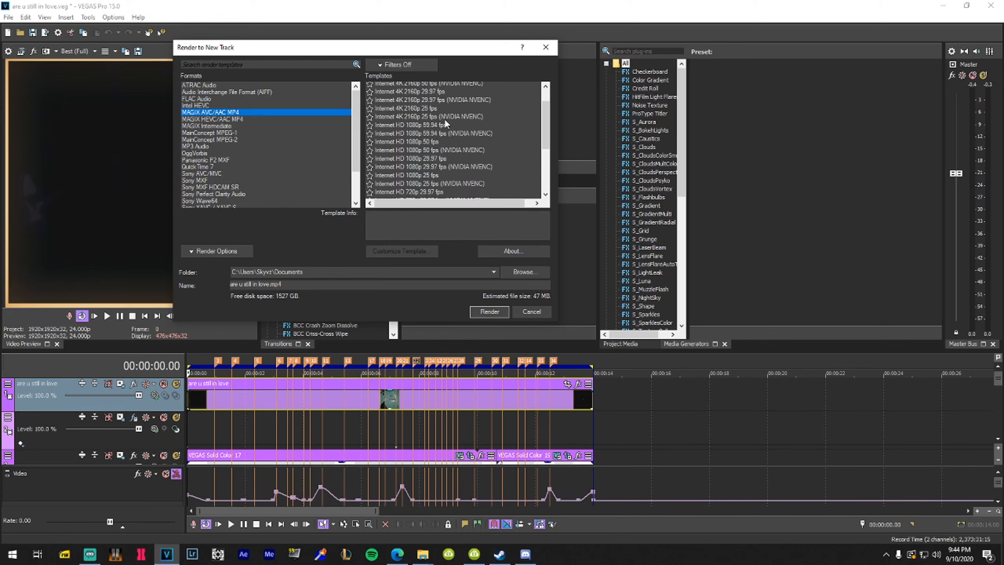
scroll(445, 122, "down", 3)
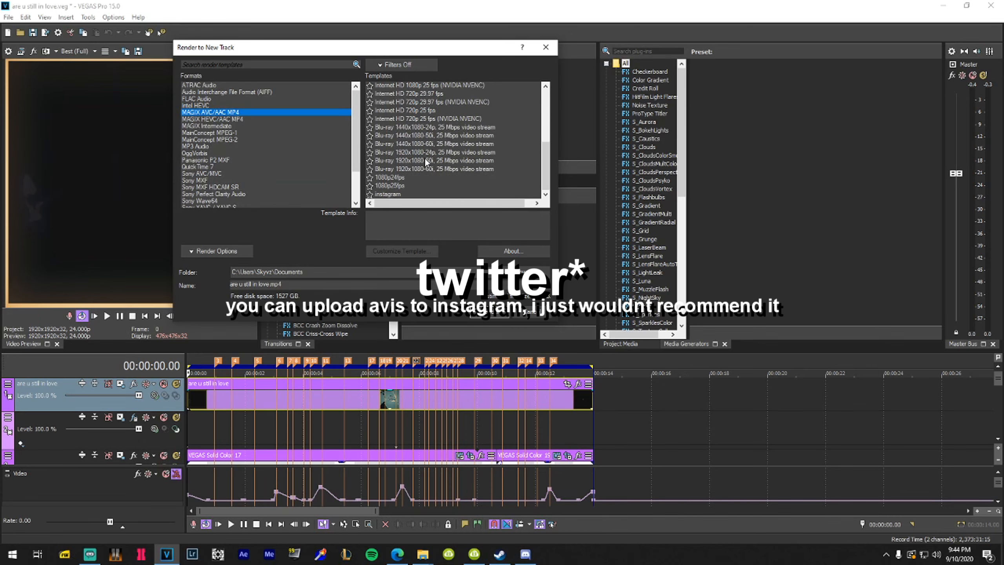
left_click(395, 194)
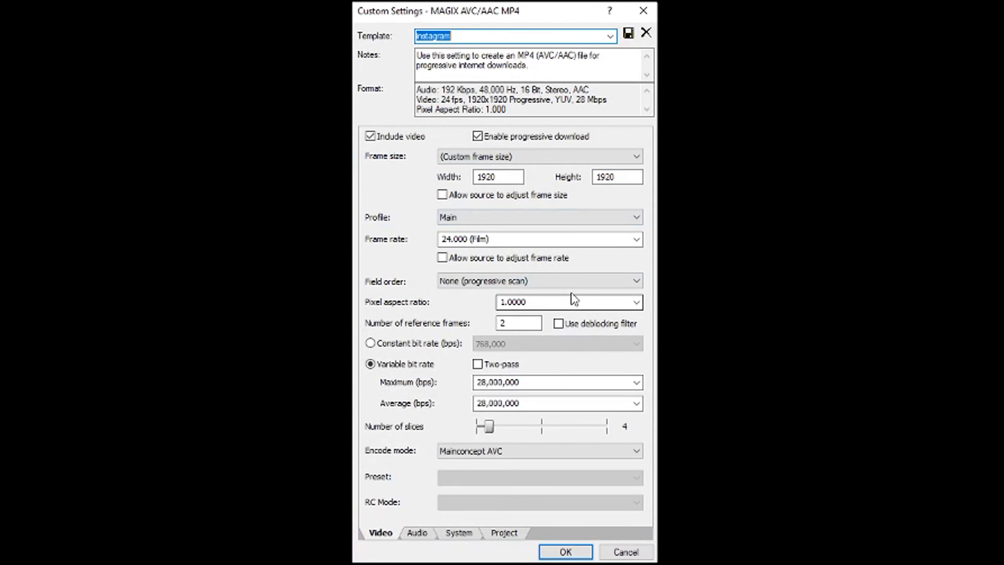
Set the template's maximum bitrate to 50,000,000 bps
type("50")
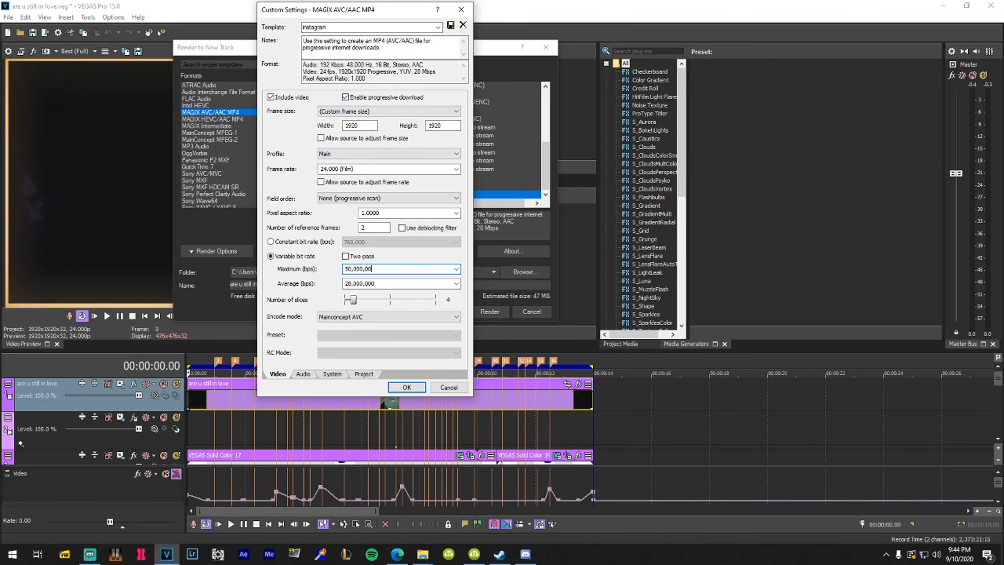
double_click(383, 284)
double_click(392, 269)
key("Tab")
double_click(379, 269)
left_click(387, 169)
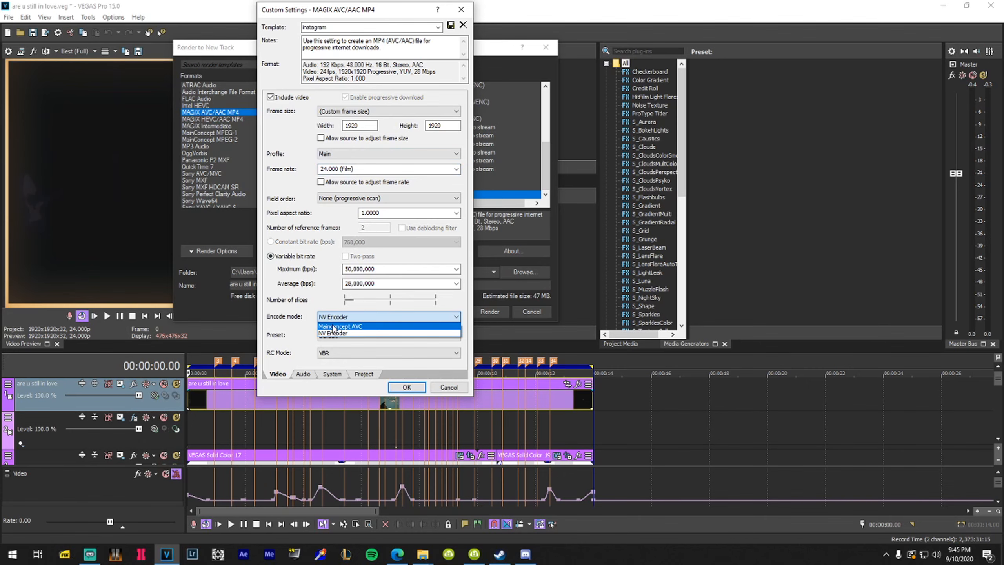
Switch the encode mode to NV Encoder
left_click(333, 324)
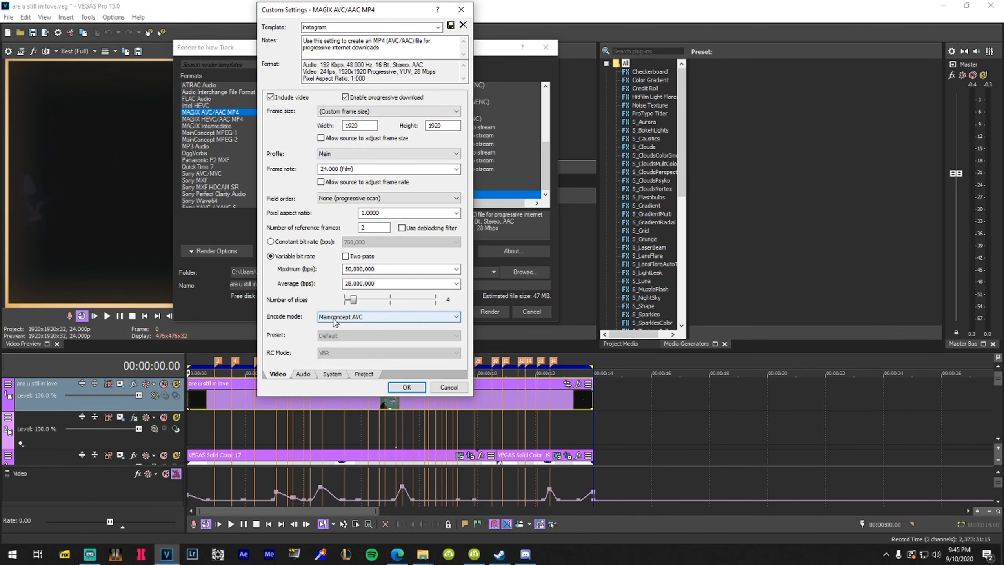
left_click(336, 319)
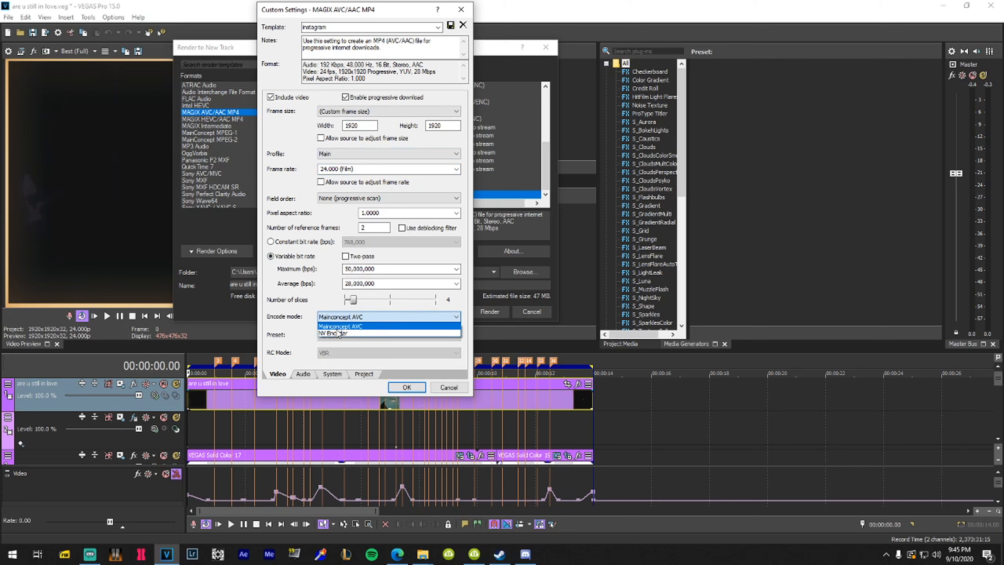
left_click(335, 333)
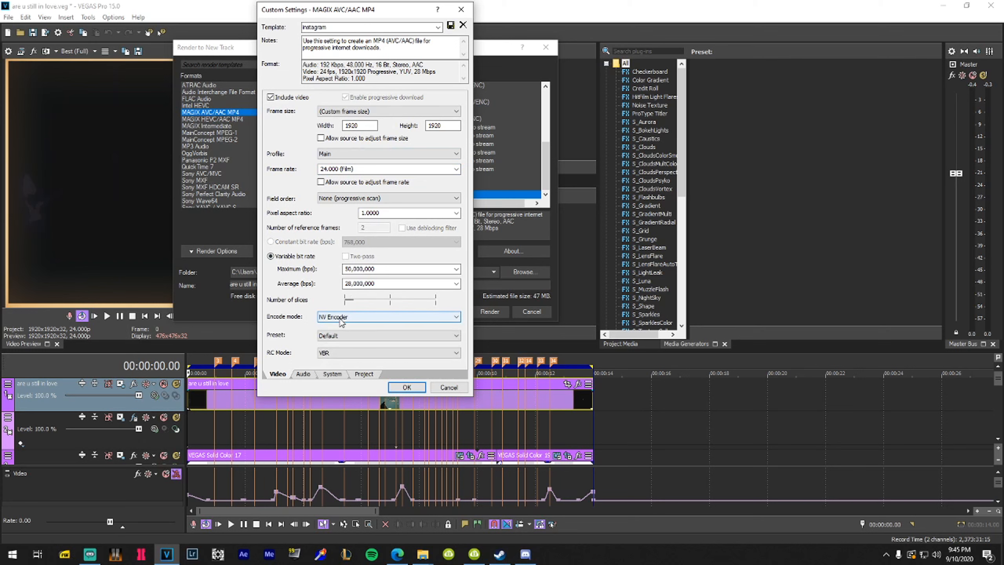
left_click(342, 323)
left_click(342, 322)
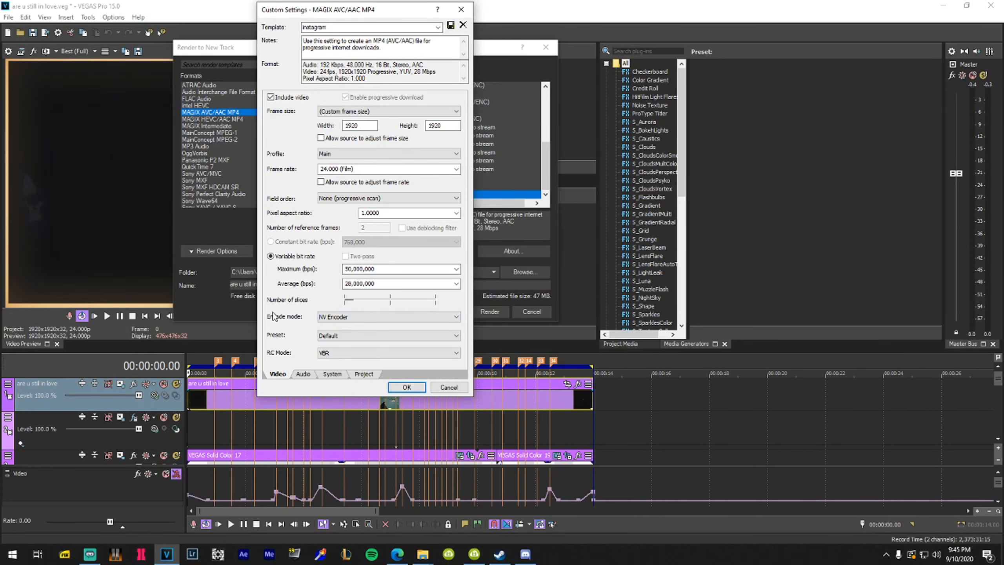
Set the frame rate to 23.976 (IVTC Film), after briefly trying 25.000 (PAL)
double_click(459, 169)
type("22")
left_click(386, 215)
left_click(375, 171)
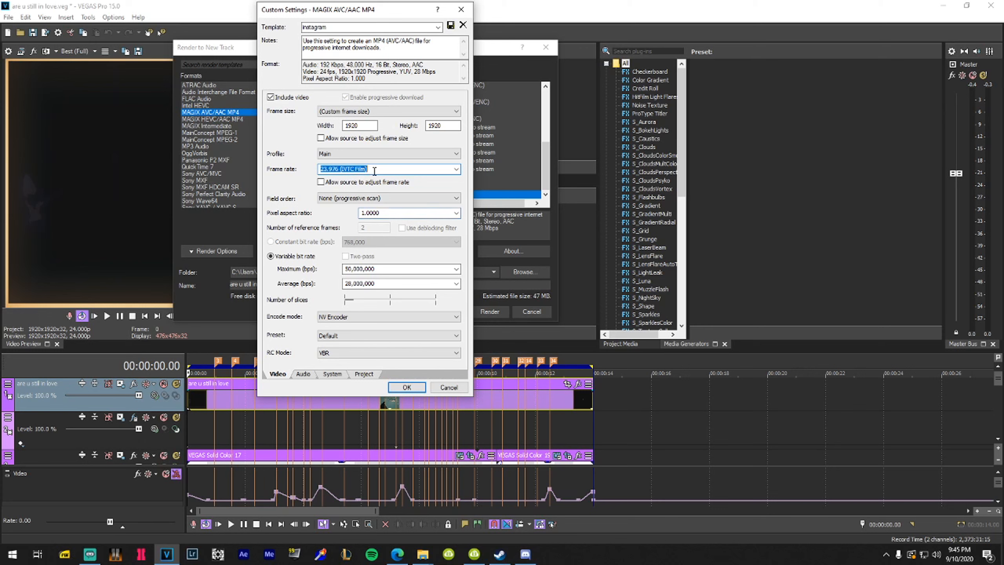
type("25")
left_click(379, 214)
left_click(367, 169)
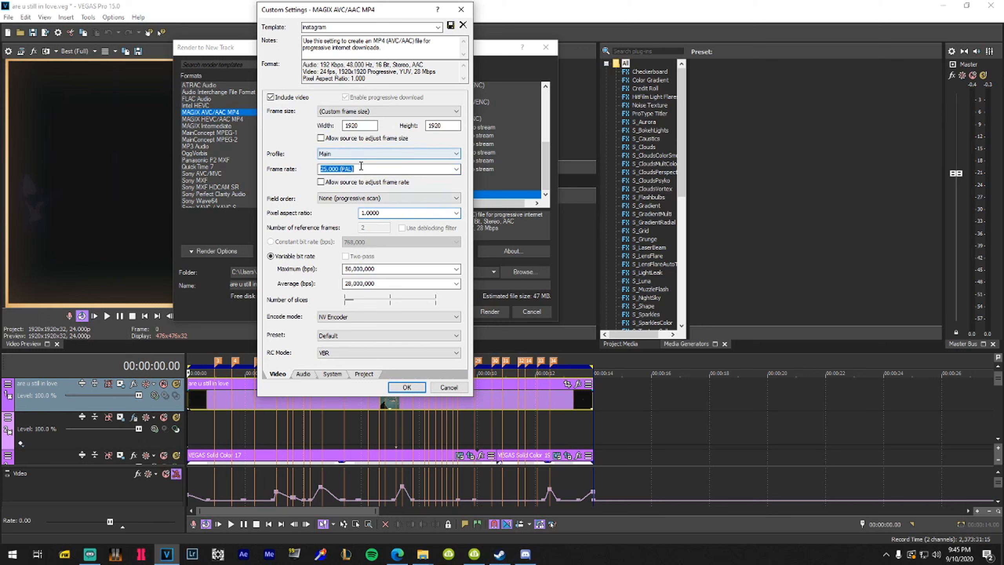
type("23")
left_click(380, 214)
left_click(371, 169)
type("23")
left_click(379, 214)
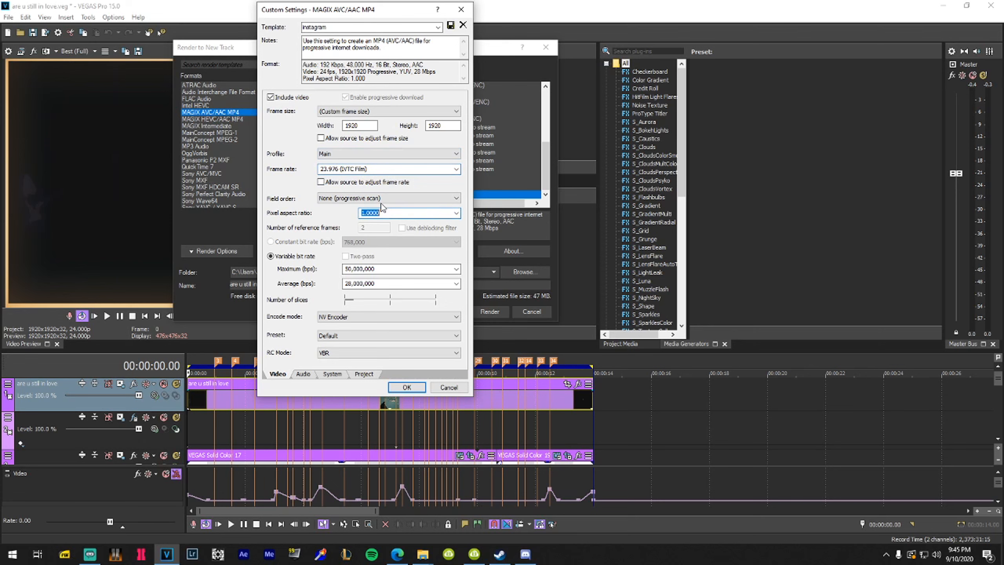
left_click(457, 170)
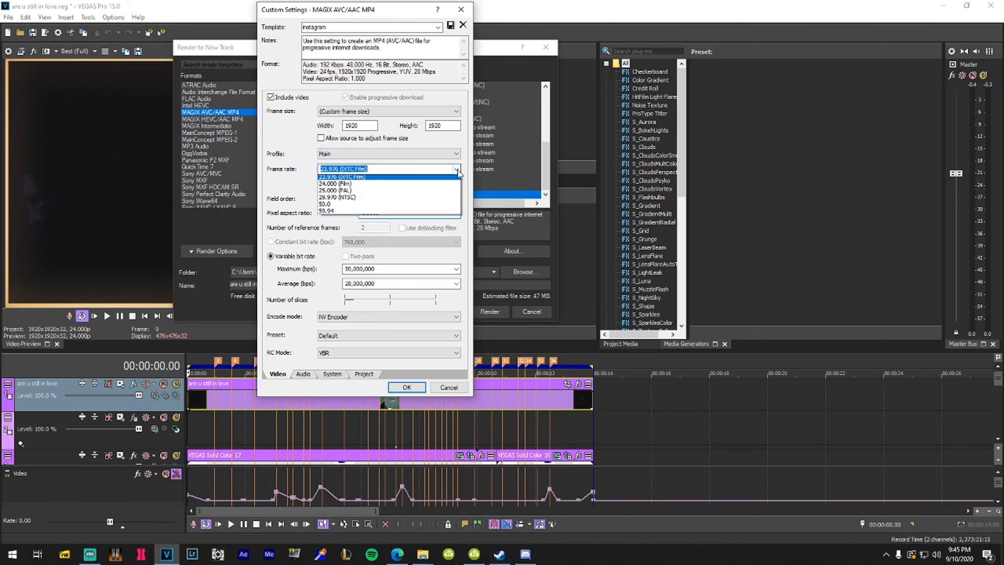
left_click(309, 165)
Return the encode mode to Mainconcept AVC and highlight the 1920 width and height values
left_click(389, 317)
left_click(354, 325)
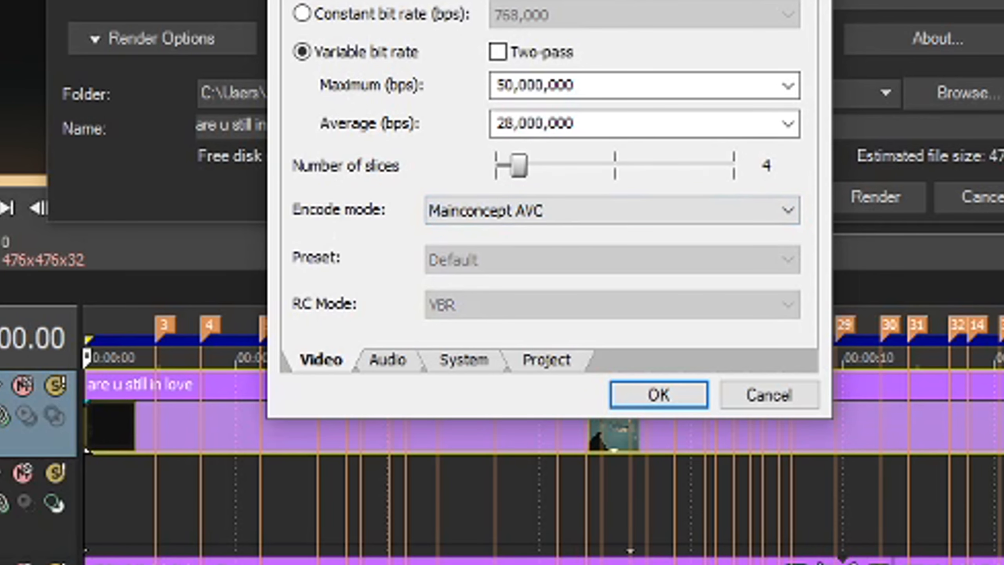
left_click_drag(359, 125, 329, 125)
left_click_drag(448, 126, 317, 123)
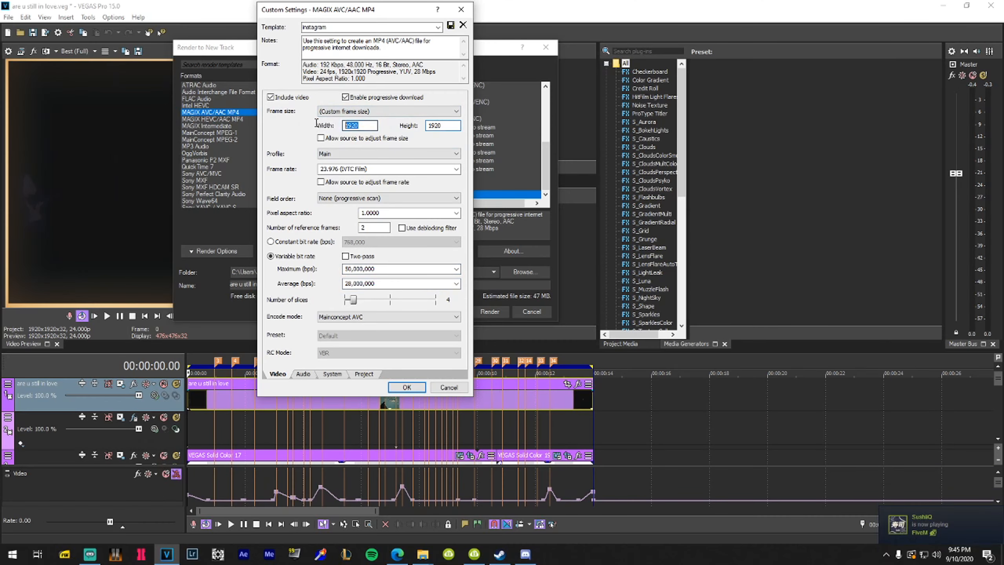
Check the 1920 frame width, keep the Main profile, and view the 48,000 Hz, 192,000 bps audio settings
left_click(369, 125)
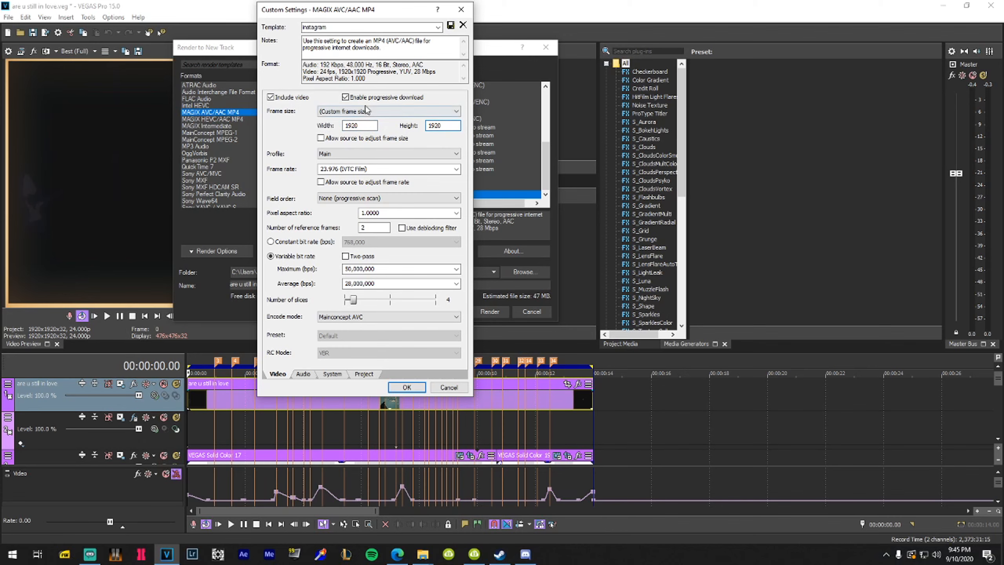
left_click(367, 125)
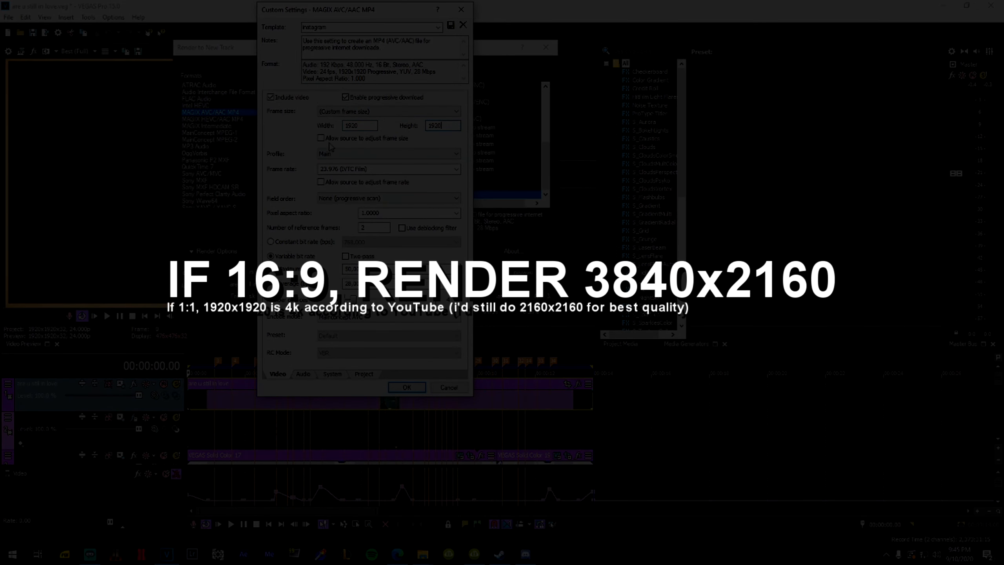
left_click(334, 153)
left_click(327, 171)
left_click(335, 154)
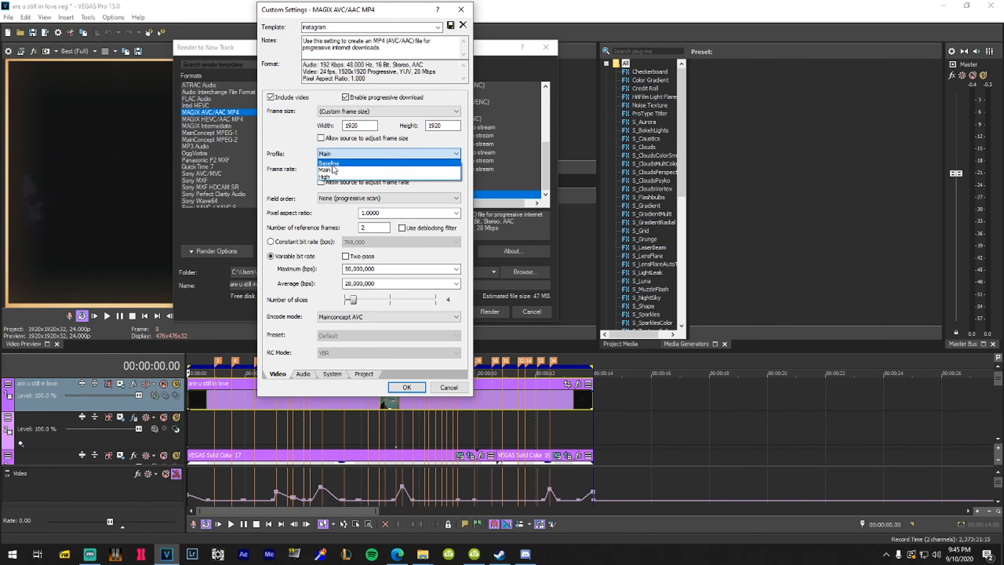
left_click(332, 170)
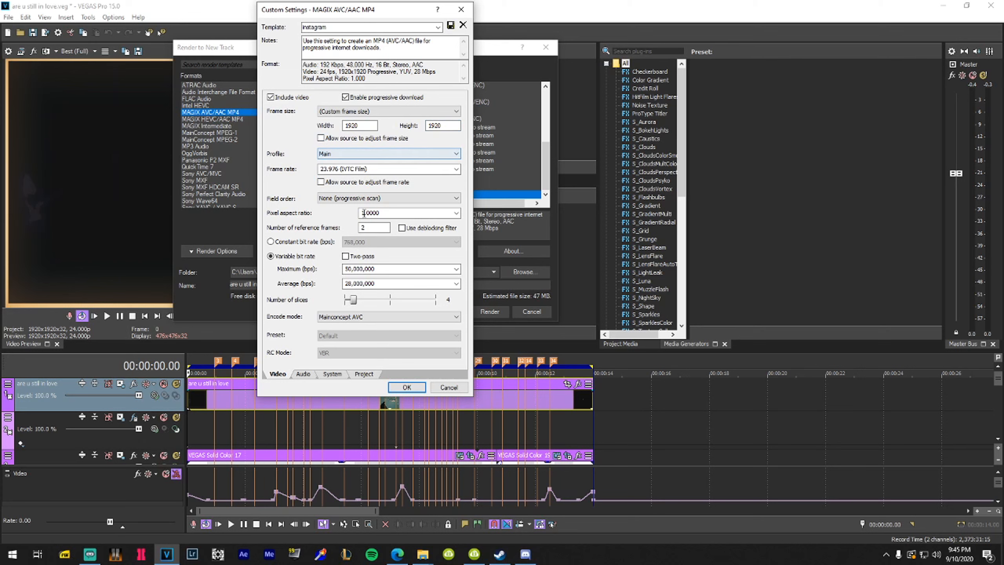
left_click(303, 374)
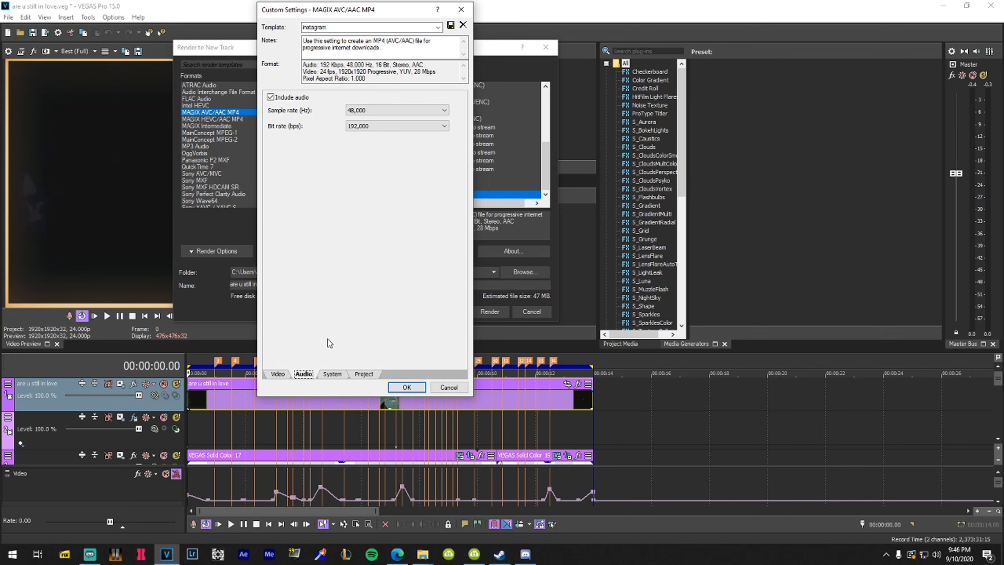
On the template's Project settings, set video rendering quality to Best
left_click(278, 373)
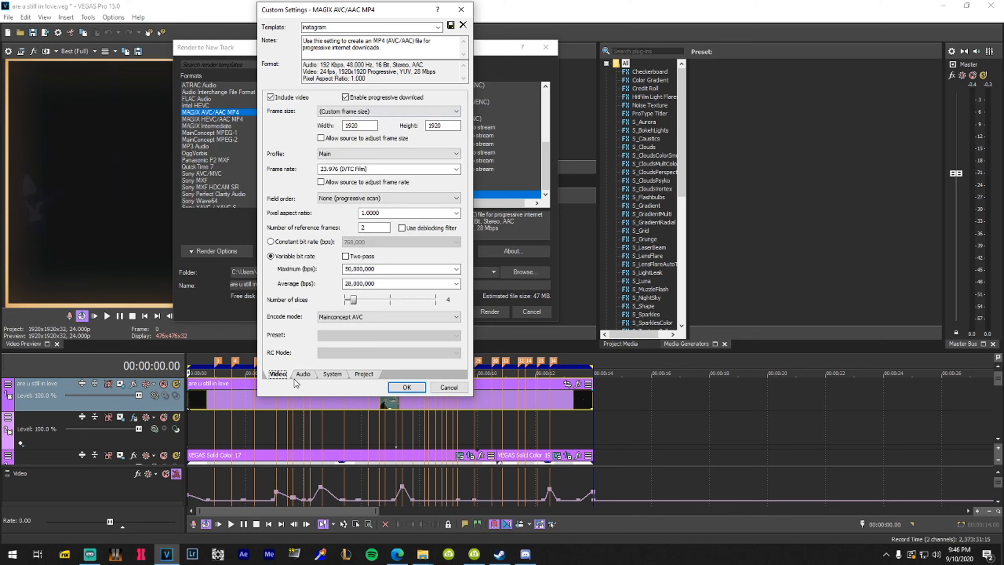
left_click(330, 375)
left_click(363, 375)
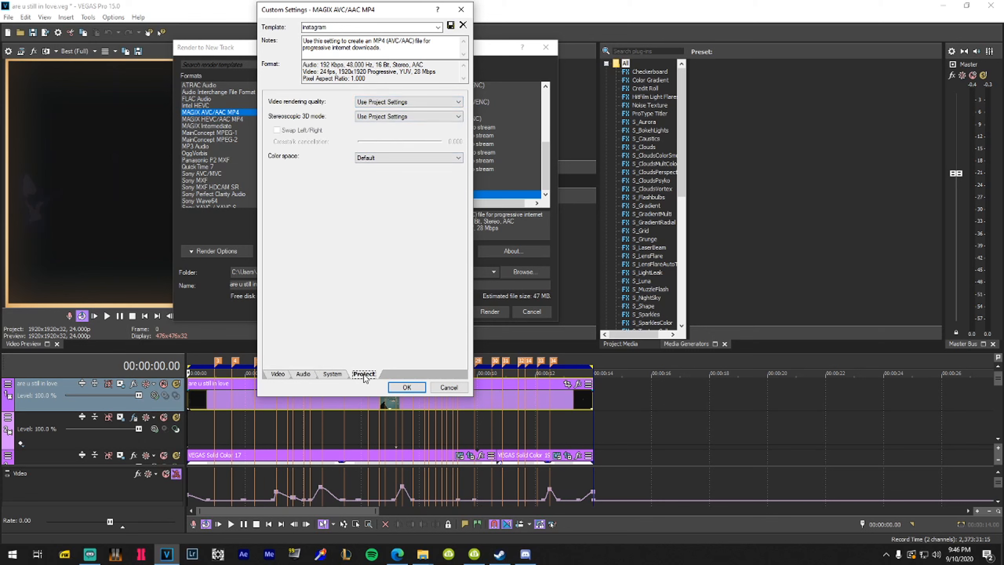
left_click(377, 103)
left_click(369, 138)
left_click(375, 103)
left_click(375, 105)
Leave stereoscopic 3D mode unchanged, accept the template, and close the render dialog without rendering
left_click(378, 117)
left_click(381, 118)
left_click(379, 105)
left_click(379, 104)
left_click(448, 388)
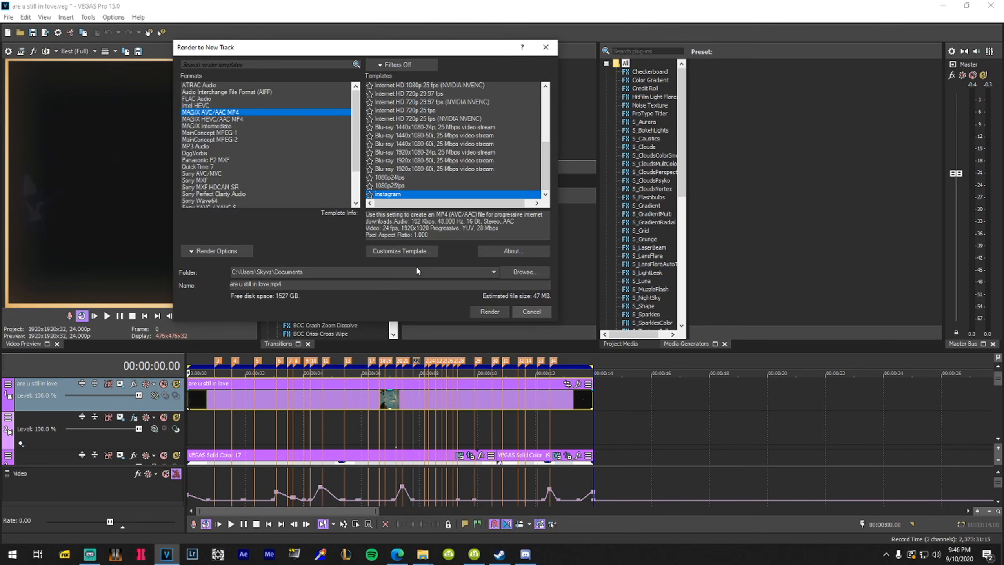
left_click(532, 312)
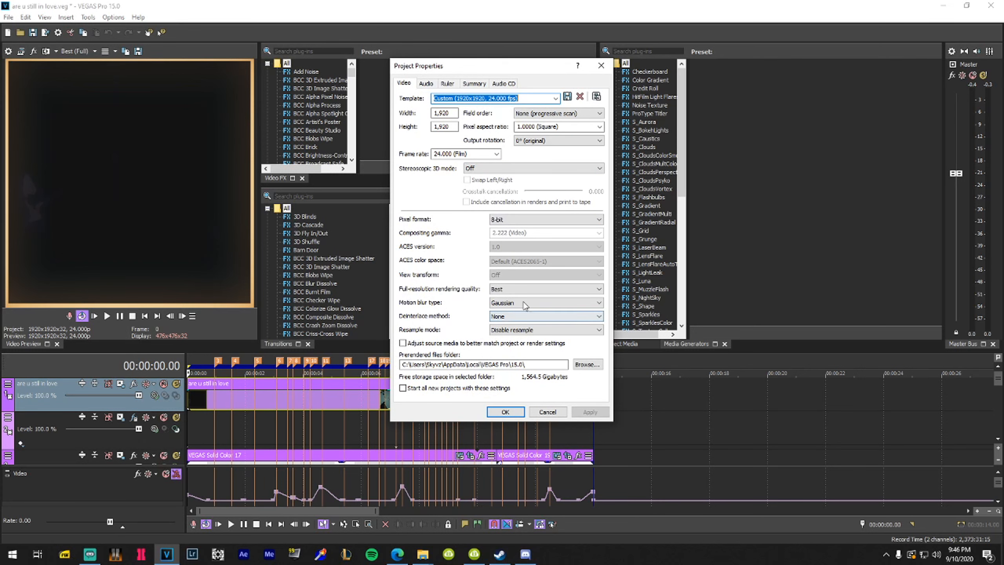
In Project Properties, confirm Best rendering quality, disabled resampling and progressive field order
left_click(534, 289)
left_click(506, 299)
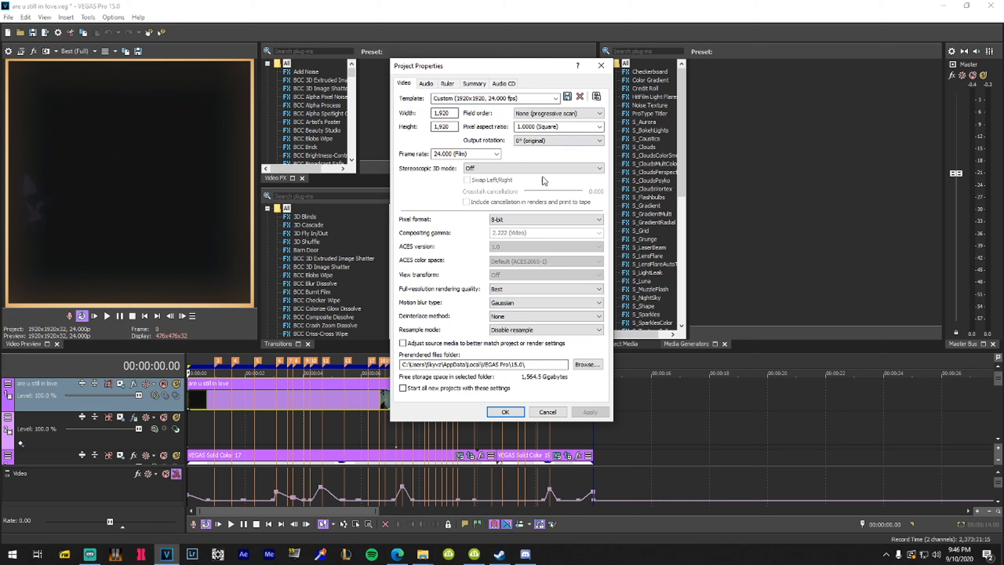
left_click(516, 331)
left_click(516, 331)
left_click(516, 332)
left_click(518, 334)
left_click(558, 113)
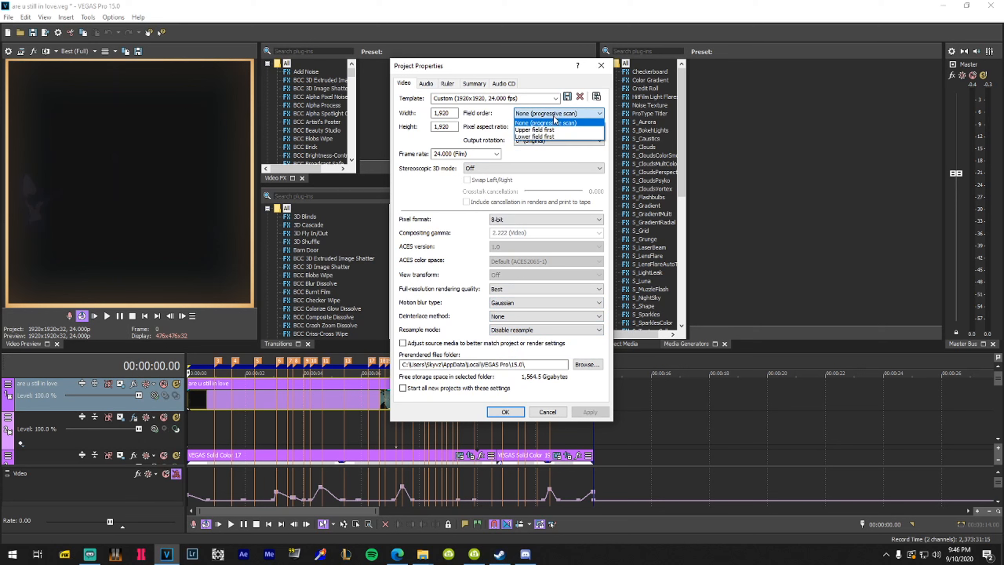
left_click(552, 123)
Recheck Best rendering quality and Disable resample mode, leaving both unchanged
left_click(499, 289)
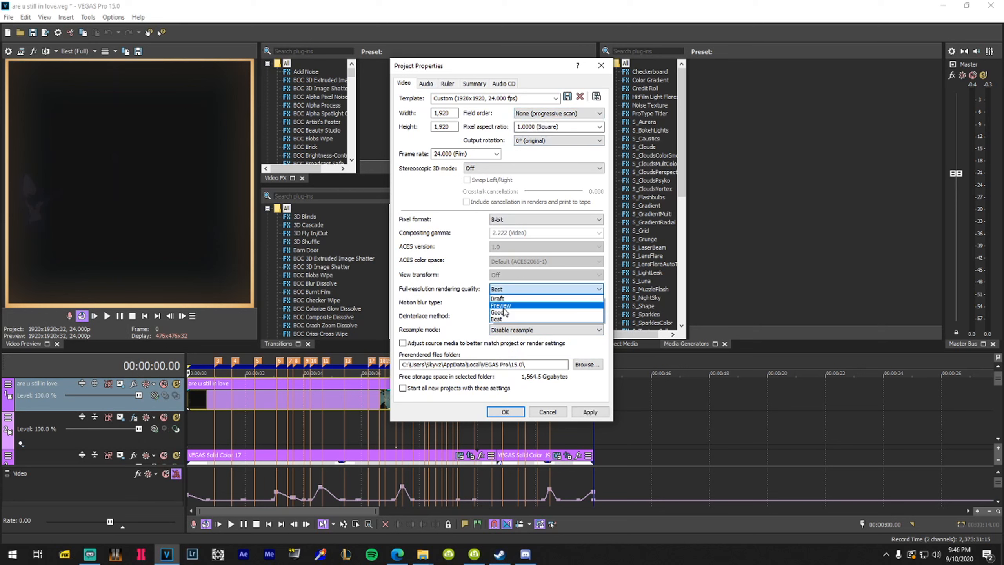
left_click(499, 318)
left_click(505, 329)
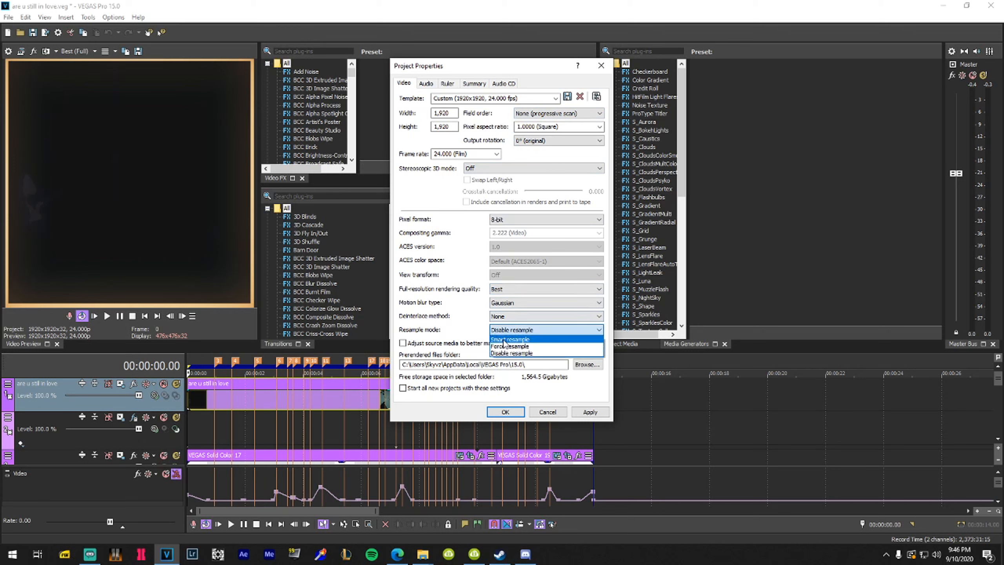
left_click(505, 354)
left_click(506, 330)
left_click(506, 355)
left_click(506, 331)
left_click(507, 332)
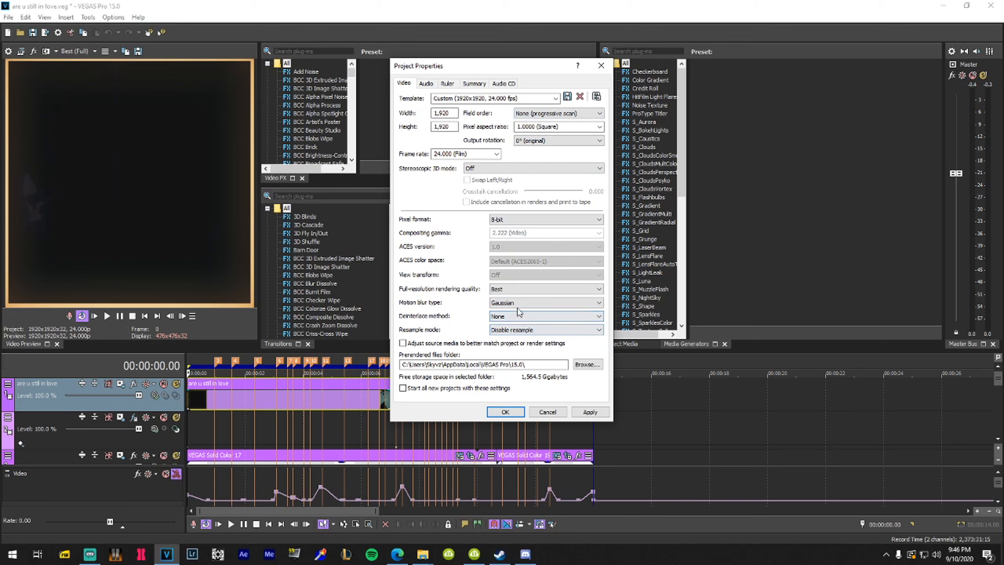
Confirm deinterlacing stays None and motion blur stays Gaussian
left_click(502, 316)
left_click(506, 326)
left_click(509, 303)
left_click(509, 304)
left_click(509, 303)
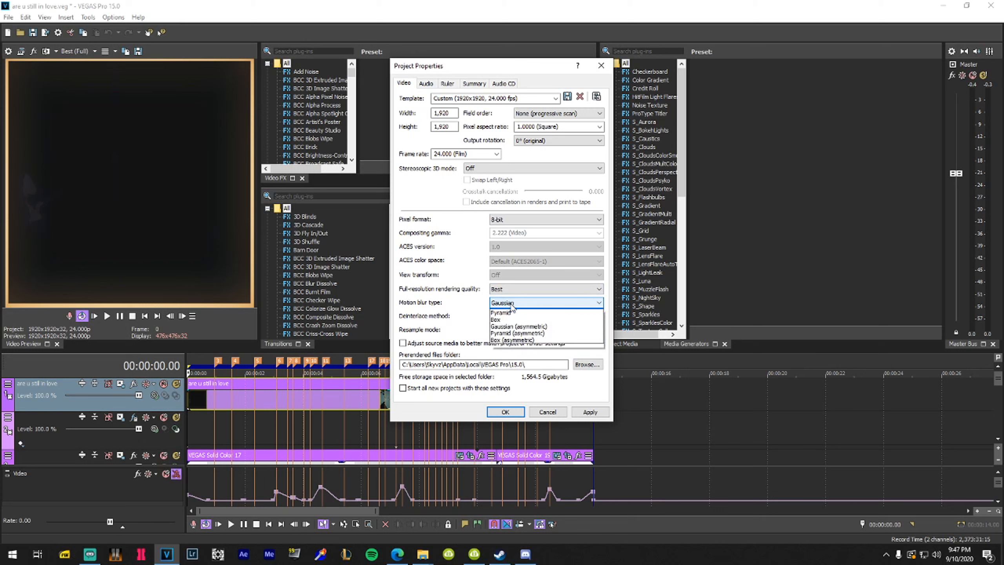
left_click(509, 304)
left_click(509, 304)
left_click(509, 305)
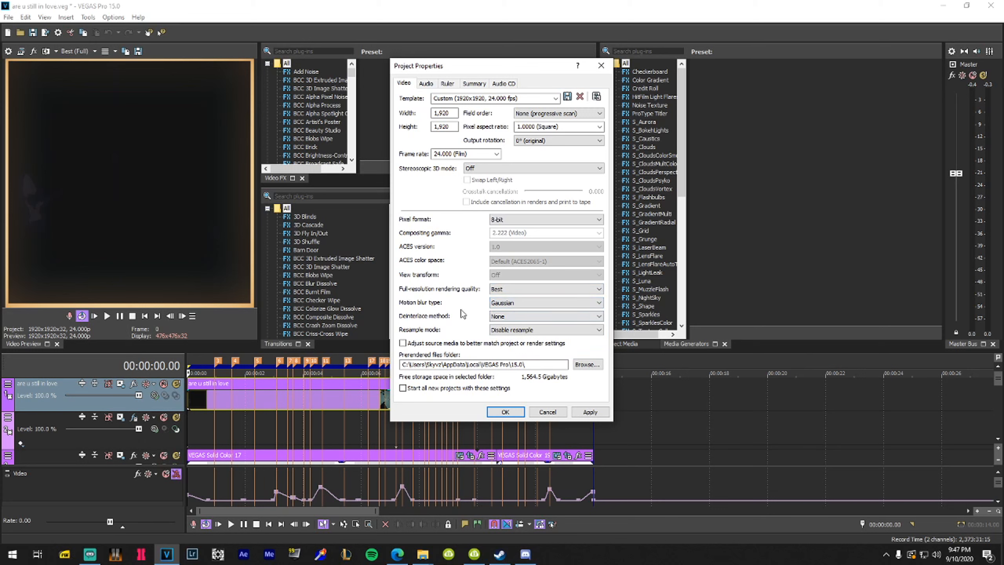
Browse the Audio, Summary and Audio CD settings, then close Project Properties without changes
left_click(425, 84)
left_click(468, 85)
left_click(425, 84)
left_click(503, 84)
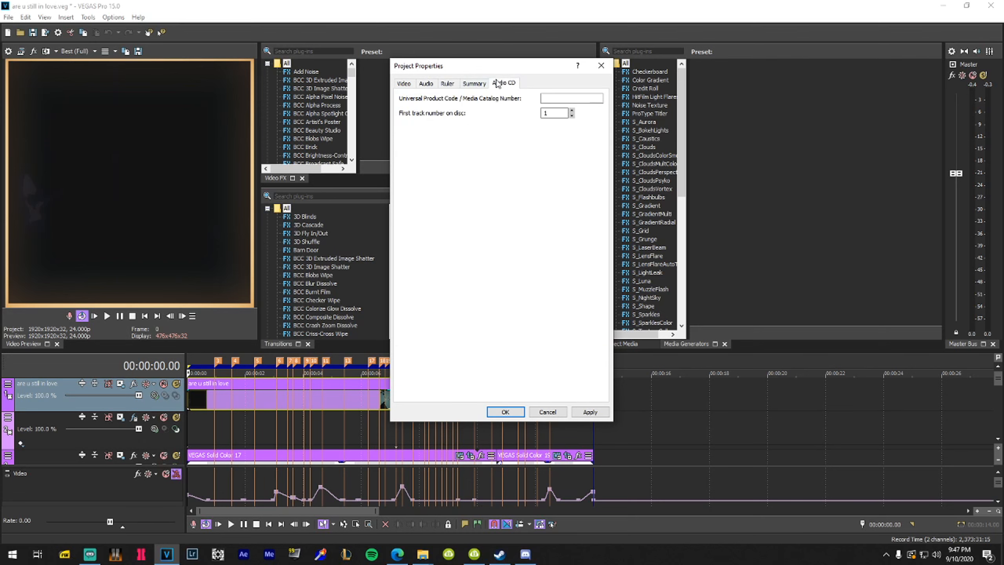
left_click(404, 84)
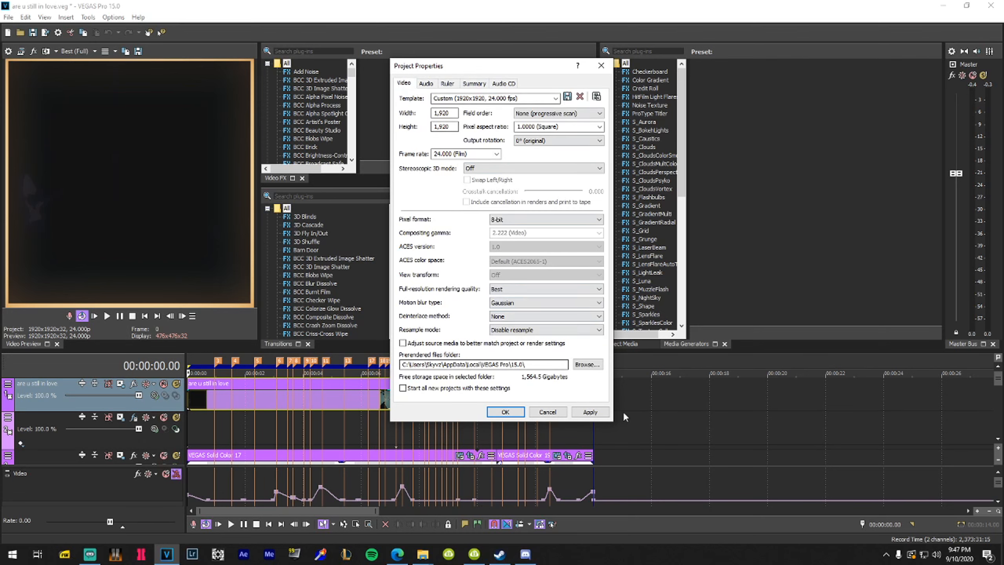
double_click(451, 113)
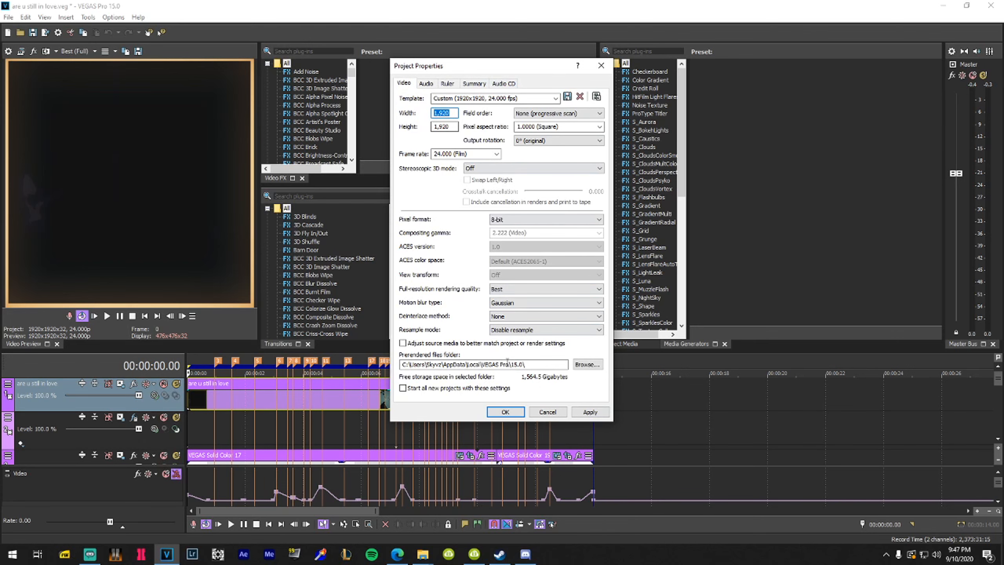
left_click(551, 412)
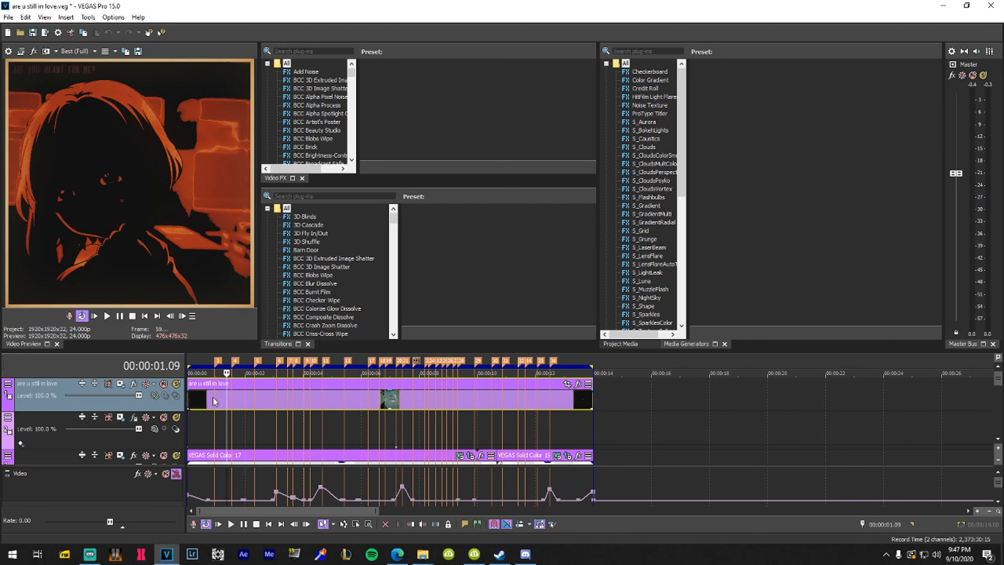
Preview frames between markers 3 and 5, then reopen Render to New Track with Ctrl+M
left_click(213, 397)
left_click(234, 398)
left_click(248, 398)
left_click(214, 398)
left_click(239, 397)
left_click(254, 398)
left_click(217, 398)
key("ctrl+m")
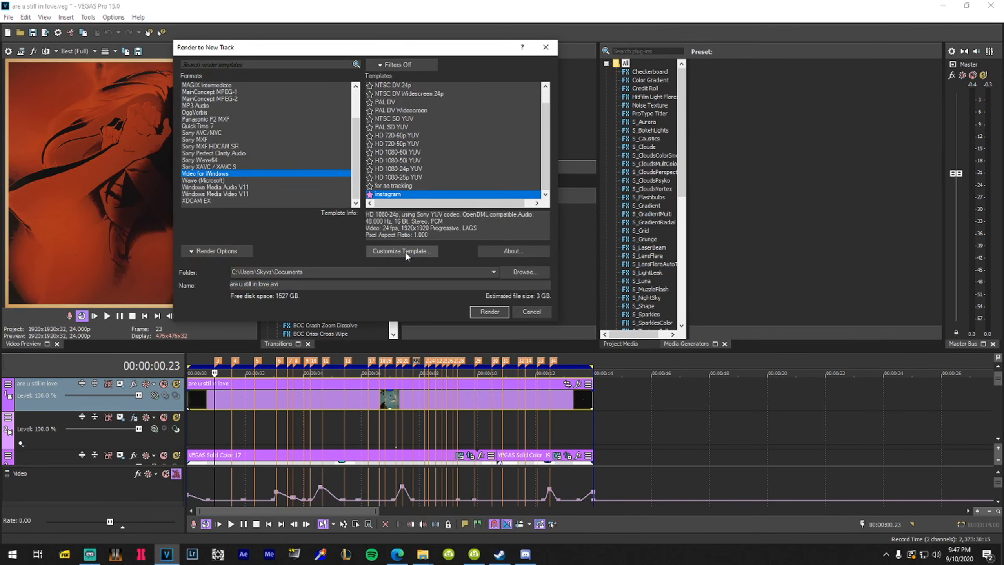
Customize the instagram template, keeping a custom 1920x1920 frame size at 24.000 (Film) fps
left_click(405, 251)
left_click(385, 137)
left_click(388, 147)
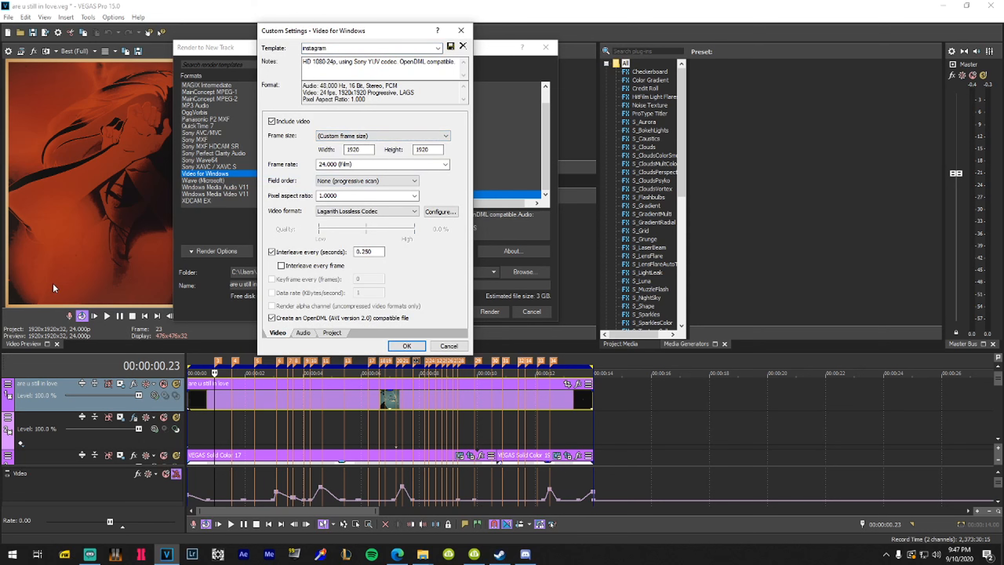
left_click(352, 138)
left_click(354, 148)
left_click(364, 149)
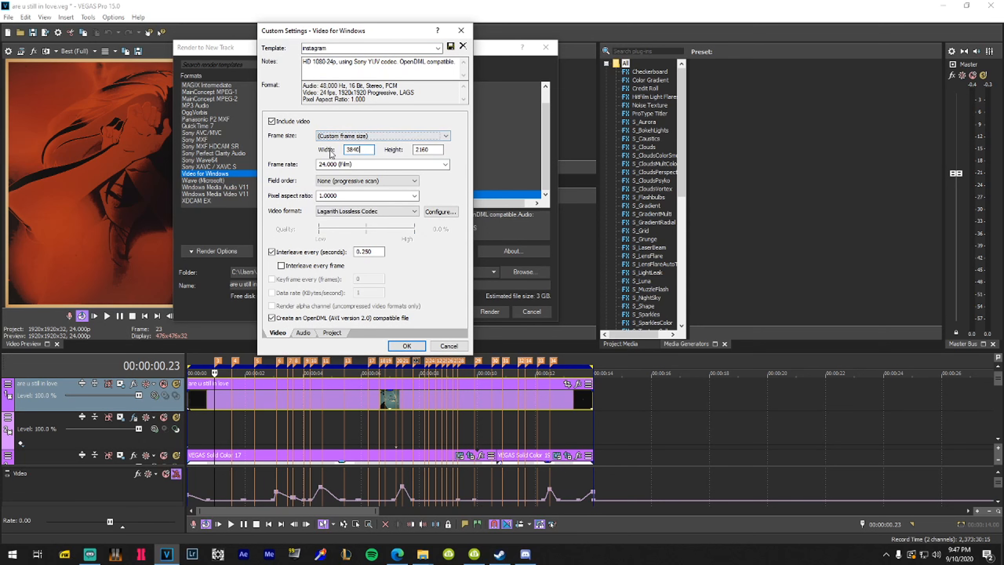
left_click(363, 149)
left_click(367, 135)
left_click(367, 137)
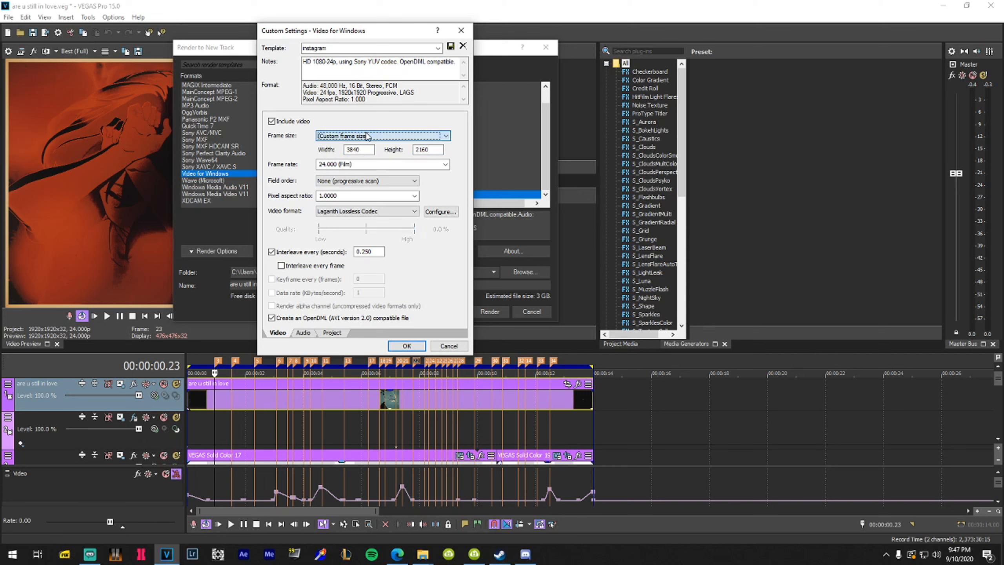
left_click(357, 164)
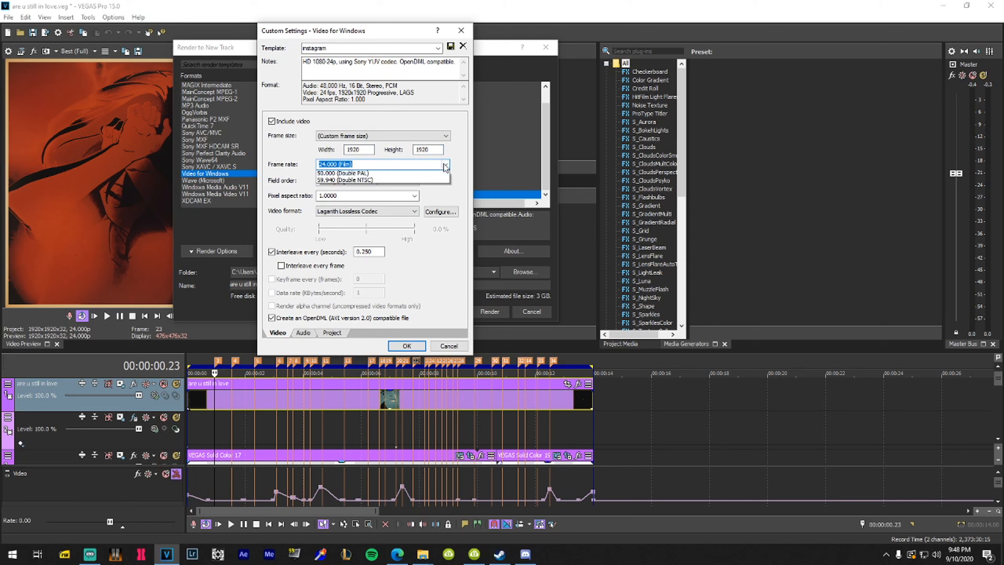
left_click(303, 214)
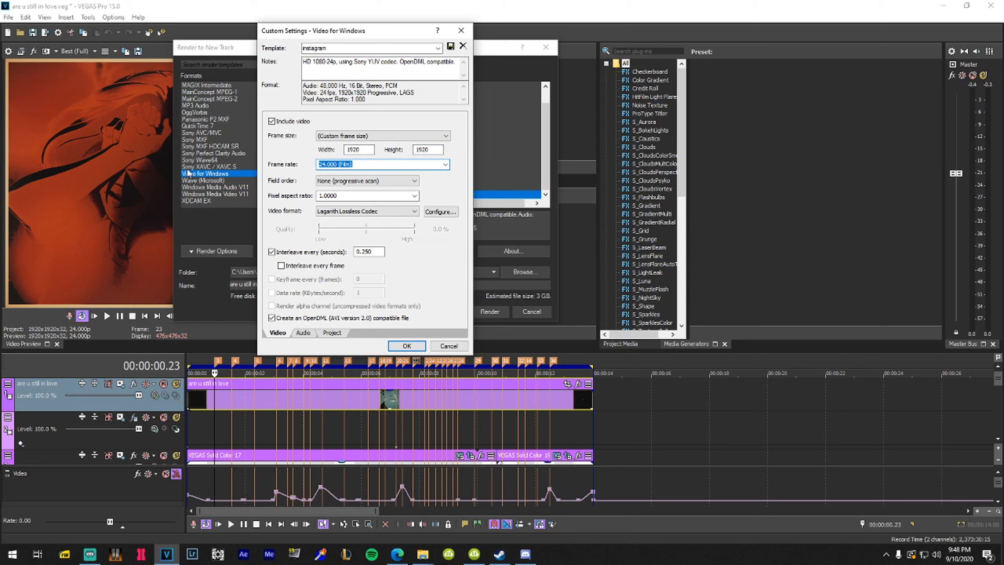
Change the video format from Lagarith Lossless Codec to Uncompressed
scroll(231, 193, "up", 2)
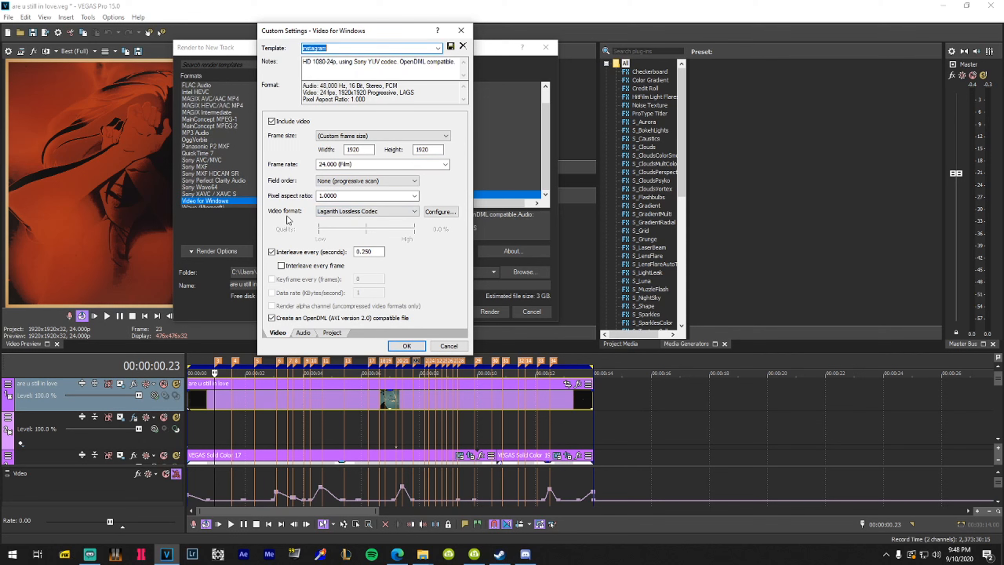
left_click(363, 211)
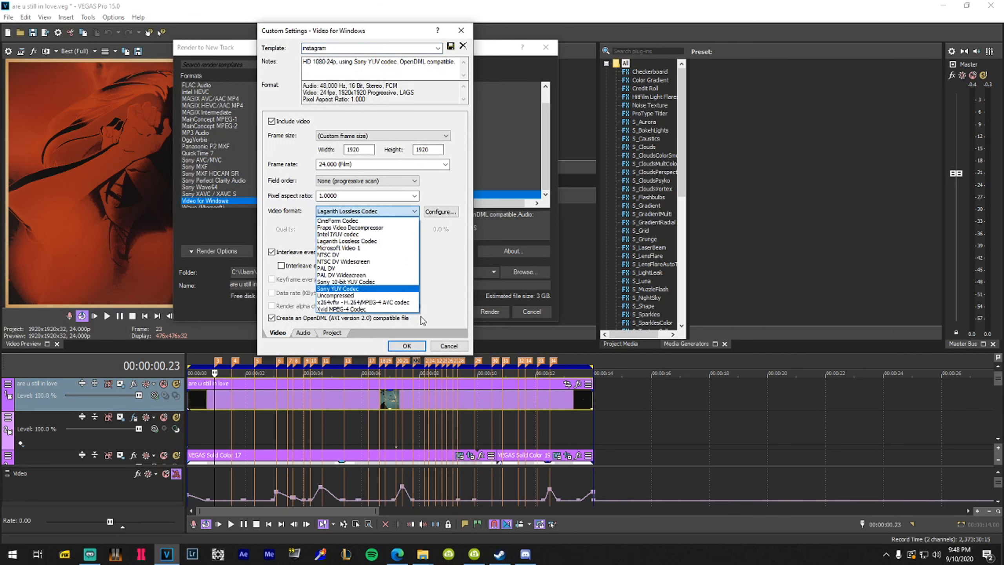
left_click(348, 246)
left_click(335, 212)
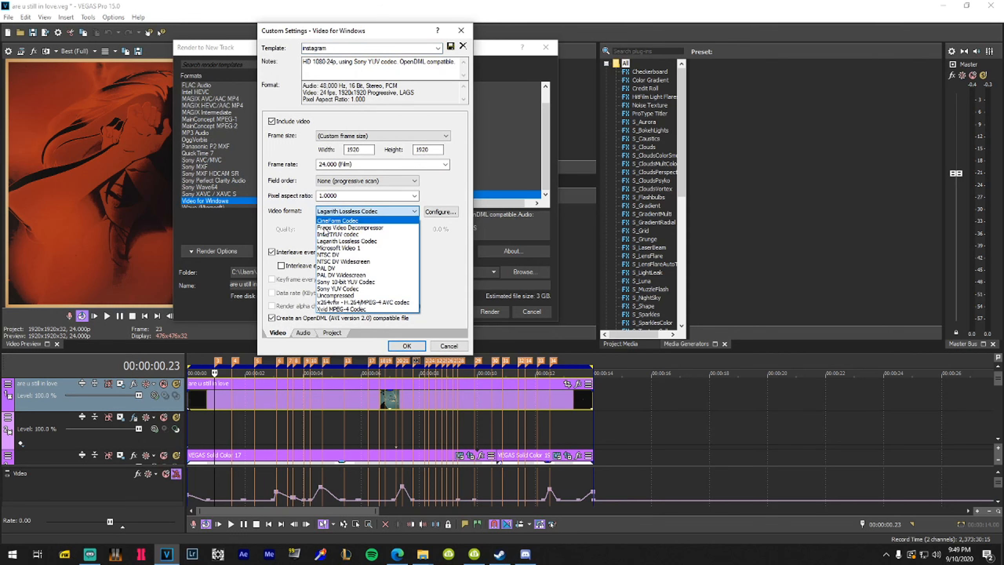
left_click(330, 242)
left_click(440, 211)
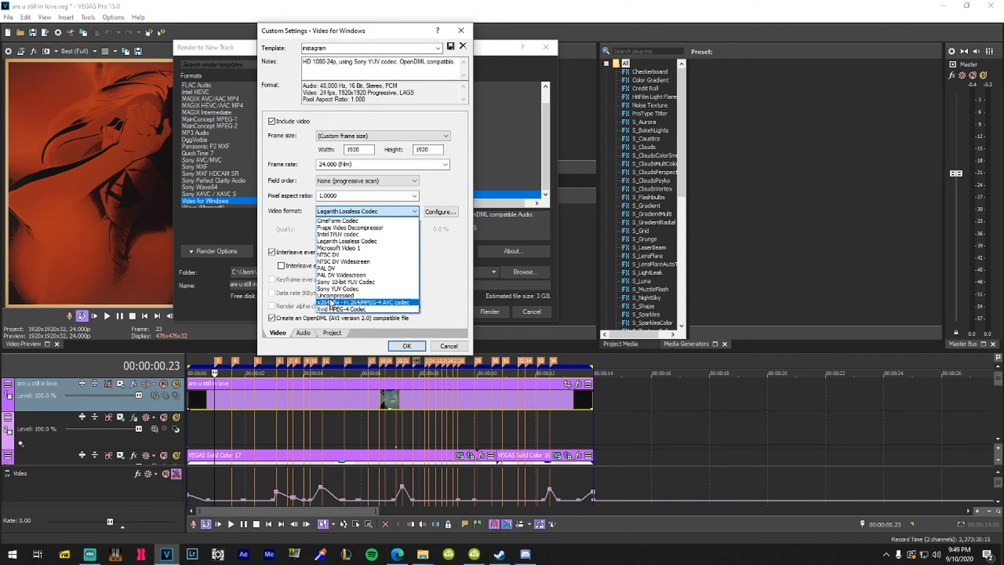
left_click(340, 294)
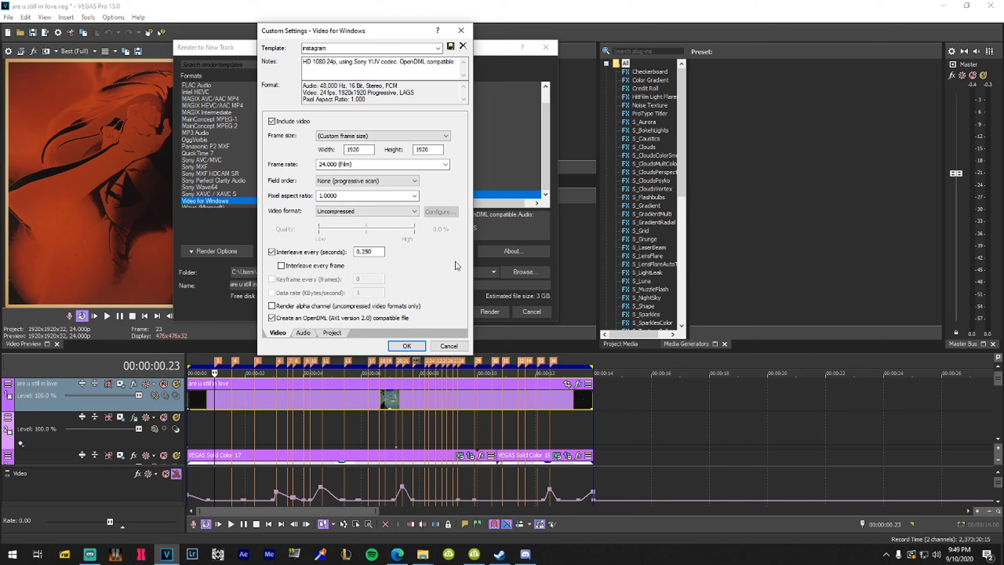
left_click(386, 212)
left_click(372, 210)
Confirm Uncompressed stays selected as the video format
left_click(352, 211)
left_click(352, 212)
left_click(352, 211)
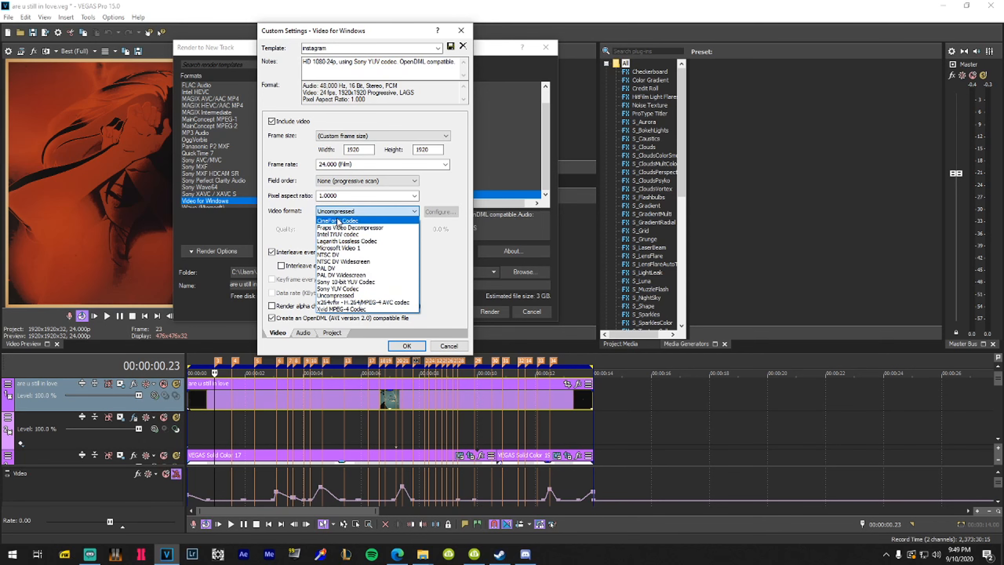
left_click(345, 295)
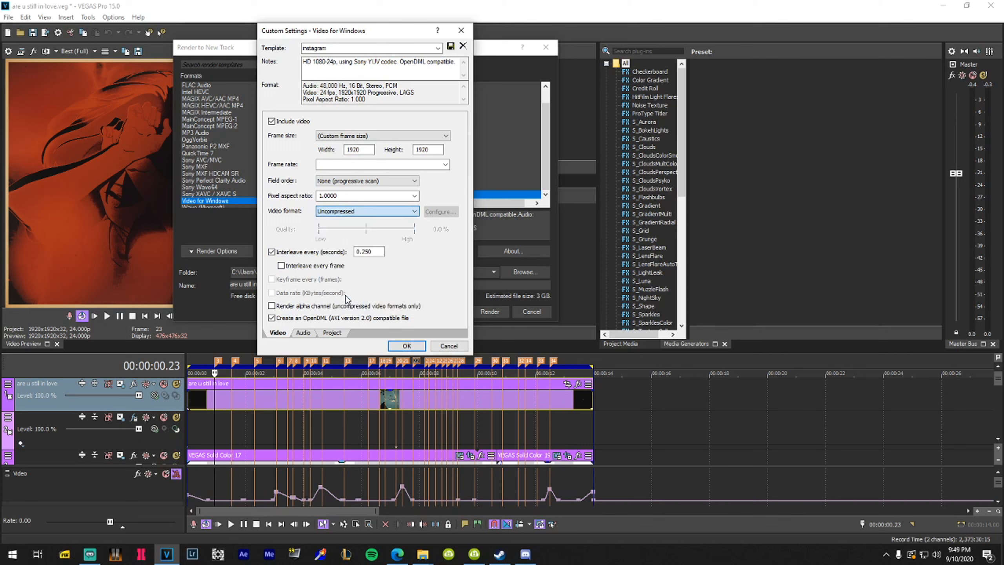
left_click(358, 212)
left_click(371, 296)
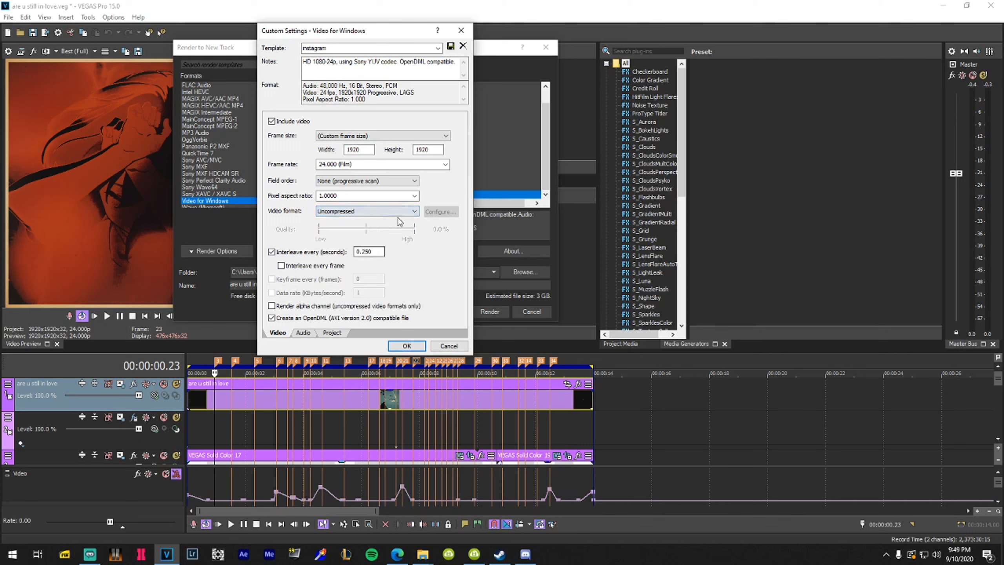
Review the 1.0000 pixel aspect ratio and 0.250 audio interleave interval, keeping interleaving on
left_click(357, 195)
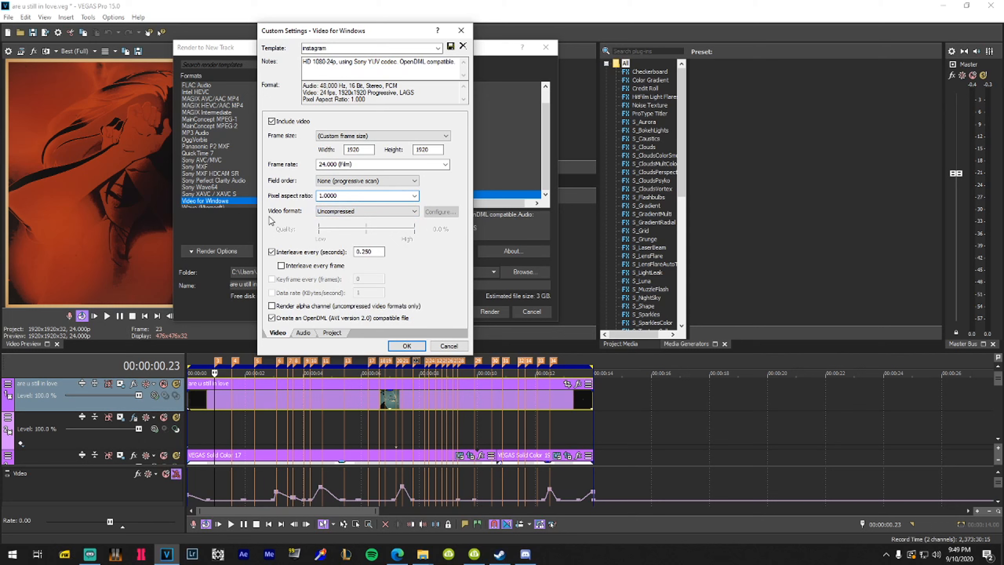
left_click_drag(360, 197, 321, 197)
left_click(356, 197)
left_click_drag(378, 252, 364, 251)
left_click(290, 252)
left_click(303, 252)
left_click(377, 252)
left_click(337, 212)
left_click(337, 212)
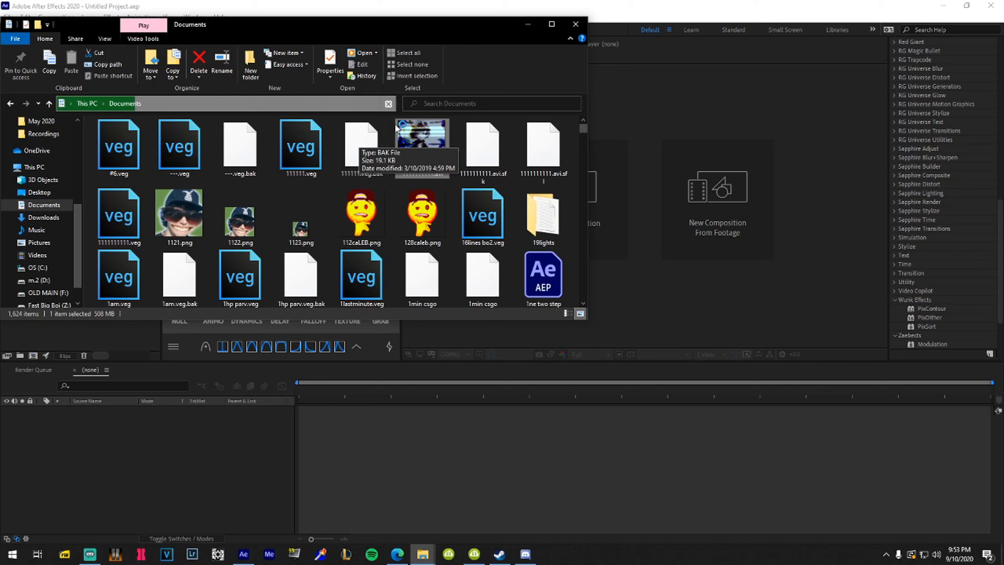
Scroll through Documents and select the 'wish i cared abt u.mp4' file
scroll(448, 220, "down", 8)
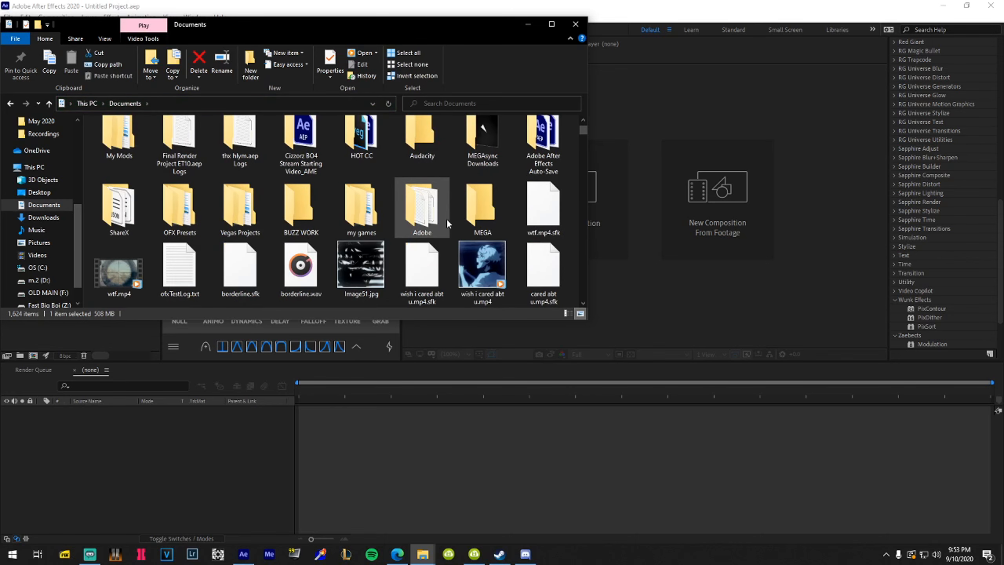
scroll(348, 194, "down", 2)
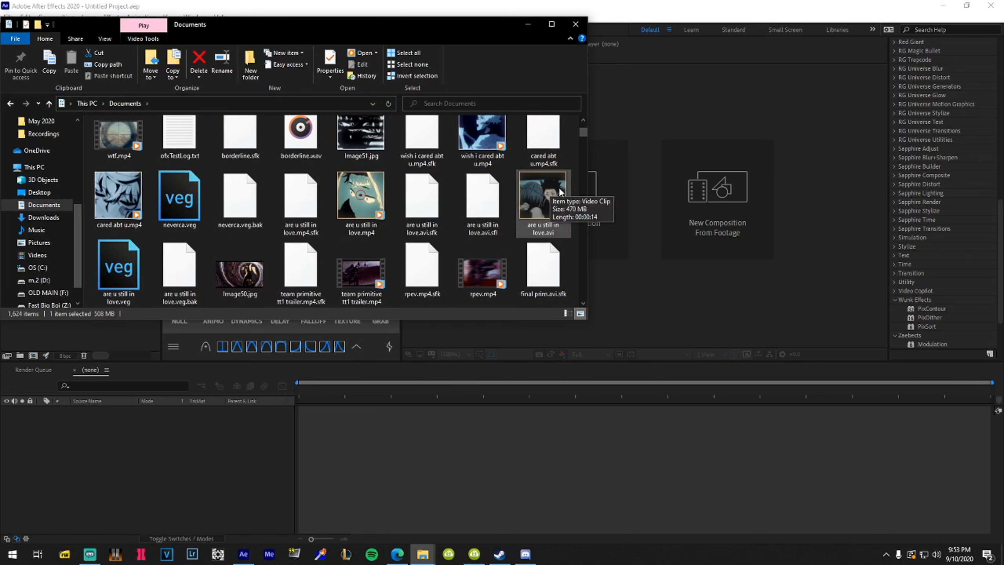
left_click(493, 166)
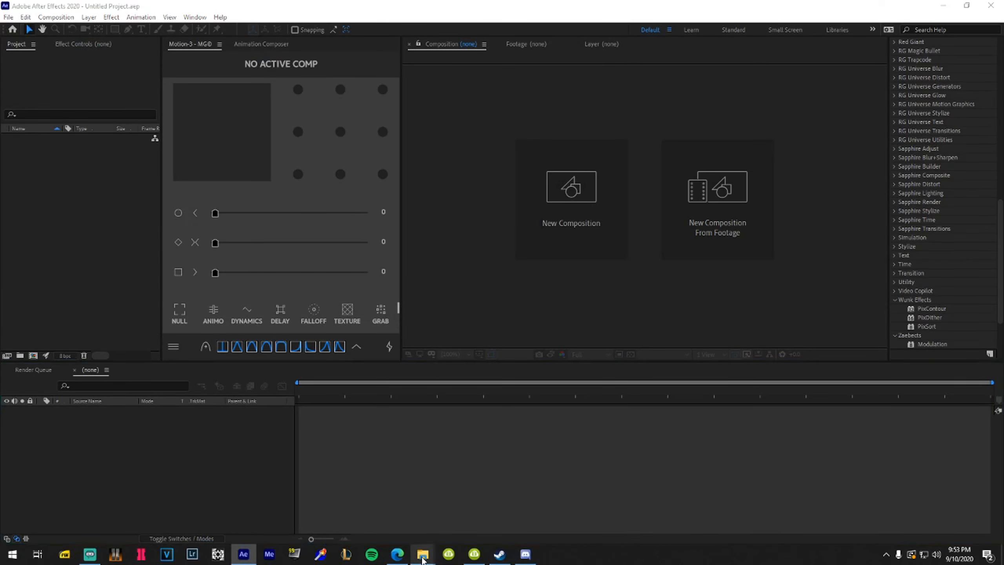
Bring 'are u still in love.avi' from the Documents folder into After Effects
mouse_move(422, 554)
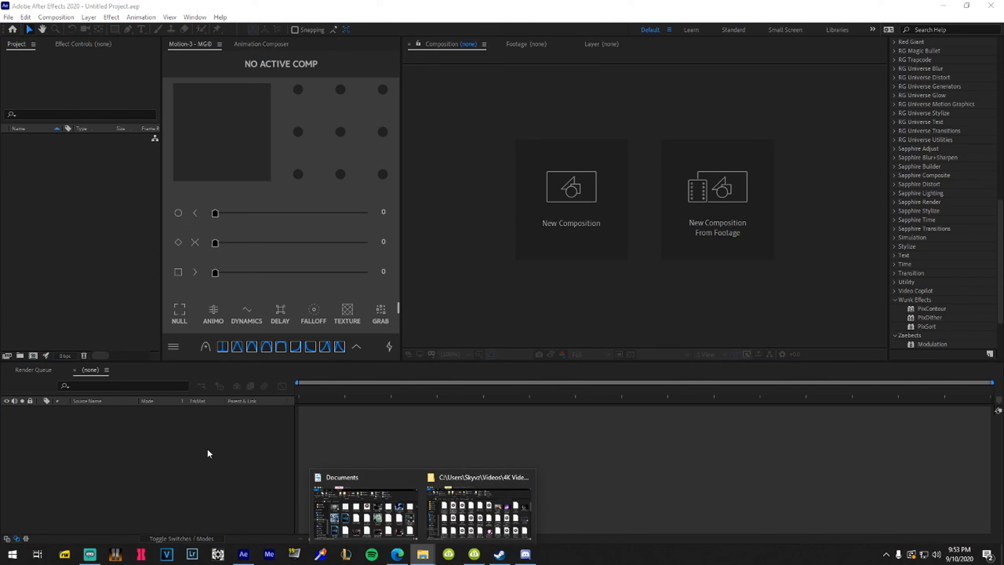
left_click(86, 386)
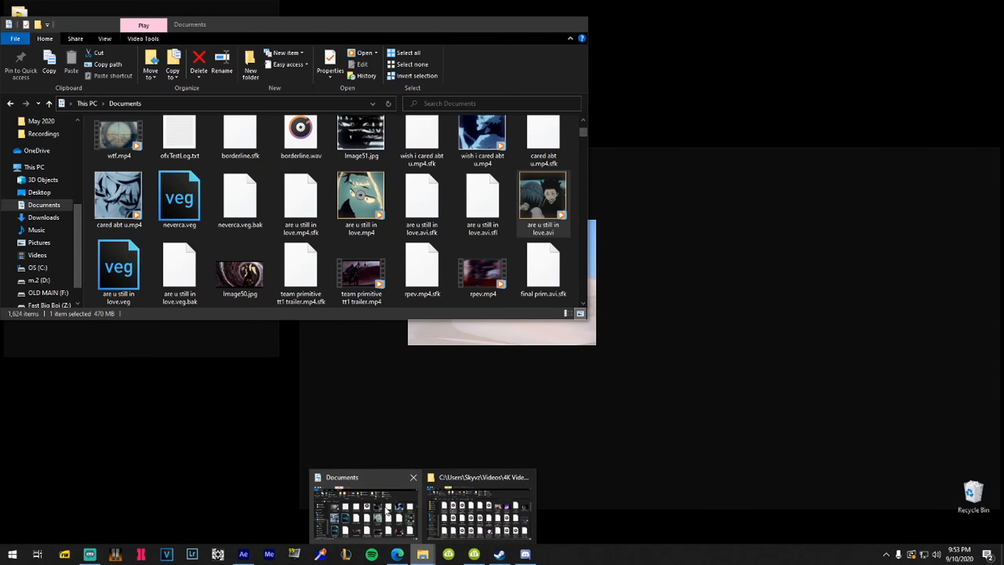
left_click(371, 510)
left_click_drag(360, 210, 68, 435)
left_click_drag(86, 366, 86, 366)
Apply Blur & Sharpen > Sharpen to the layer and raise its Amount
scroll(935, 216, "up", 15)
left_click(930, 104)
type("sharpen")
left_click_drag(946, 146, 353, 411)
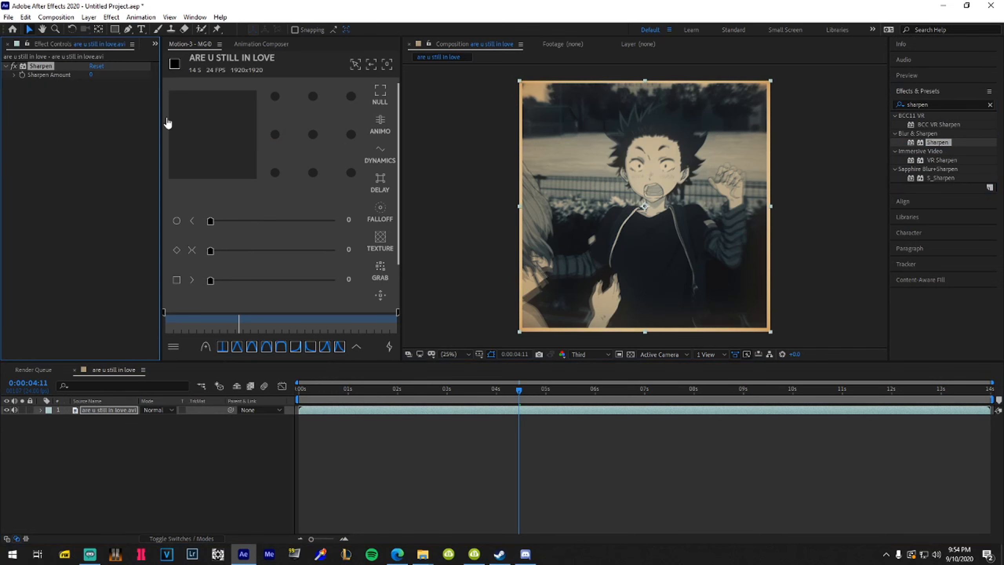
left_click_drag(91, 75, 103, 75)
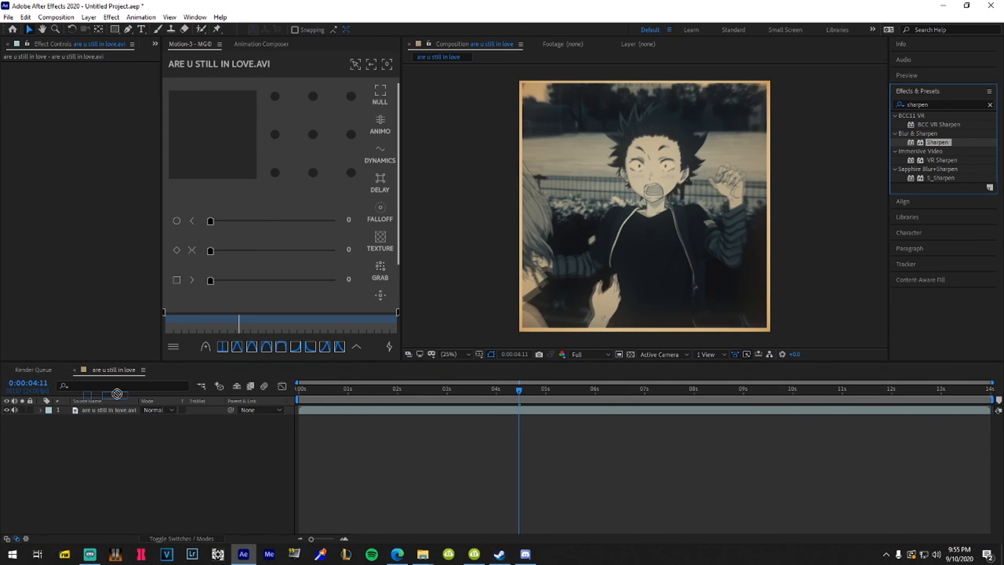
left_click_drag(116, 393, 117, 411)
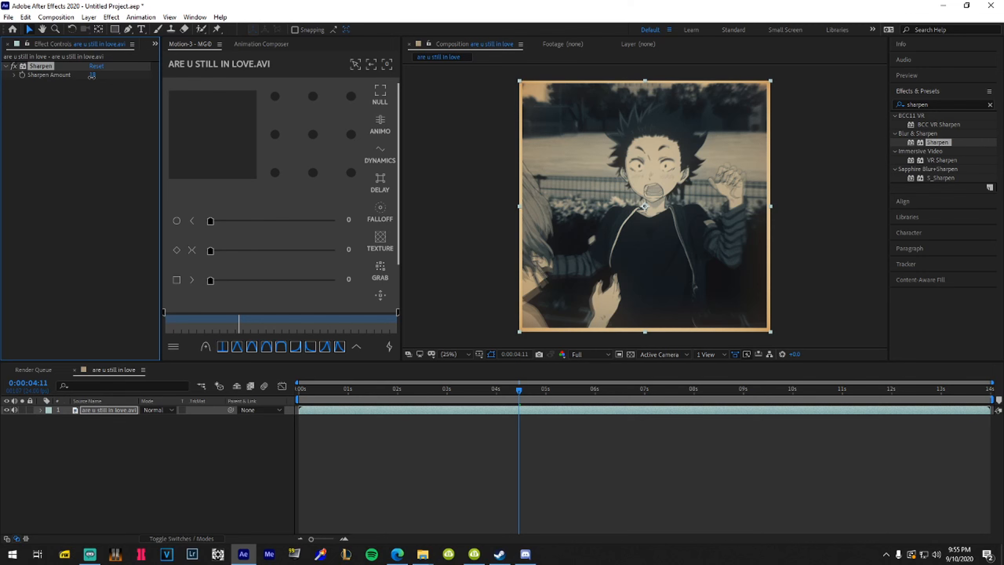
Try BCC Unsharp Mask on the clip, preview it, then delete it
key("ctrl+5")
type("bcc unshar")
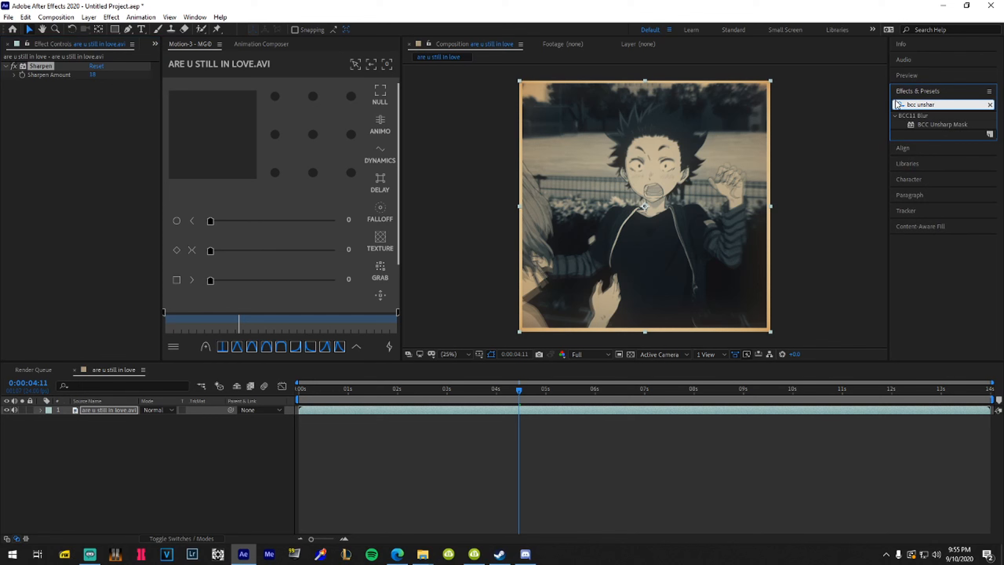
key("ctrl+a")
type("unsharp")
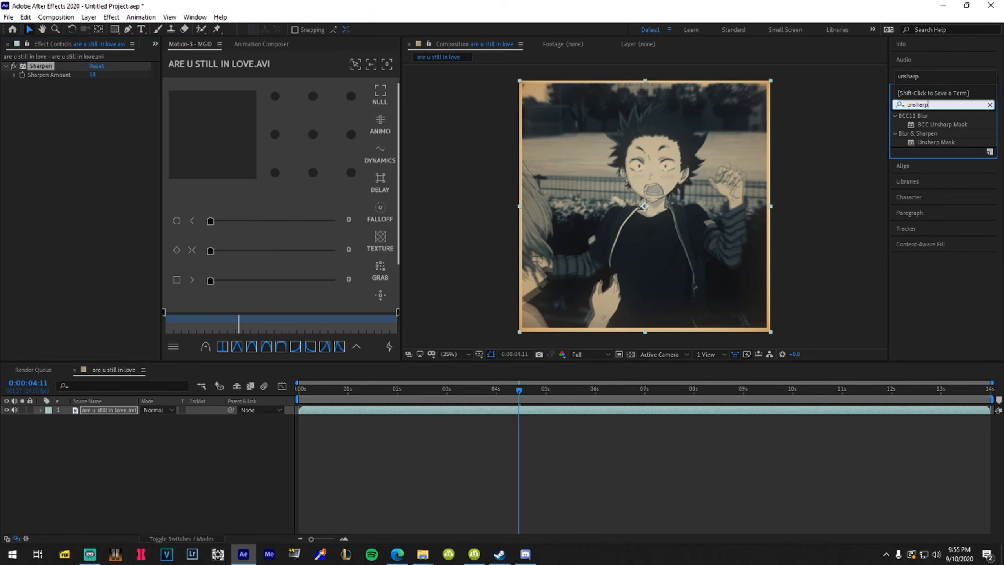
left_click_drag(934, 126, 85, 144)
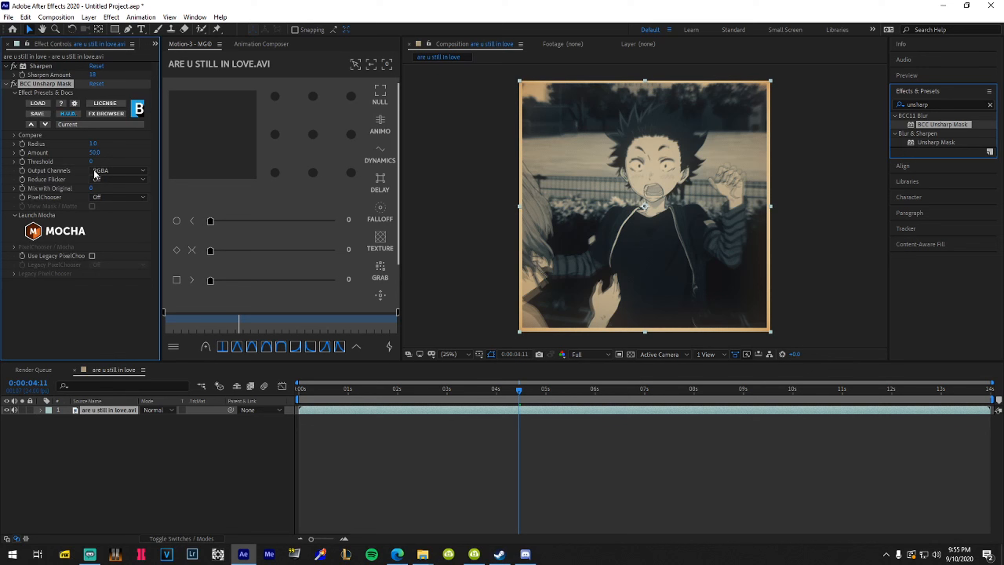
left_click(441, 447)
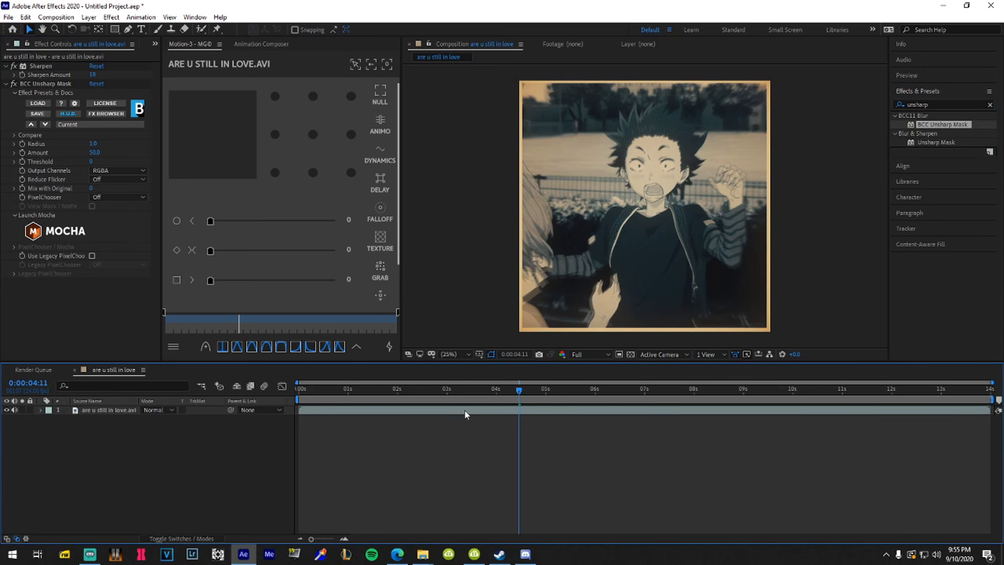
key("space")
left_click(39, 84)
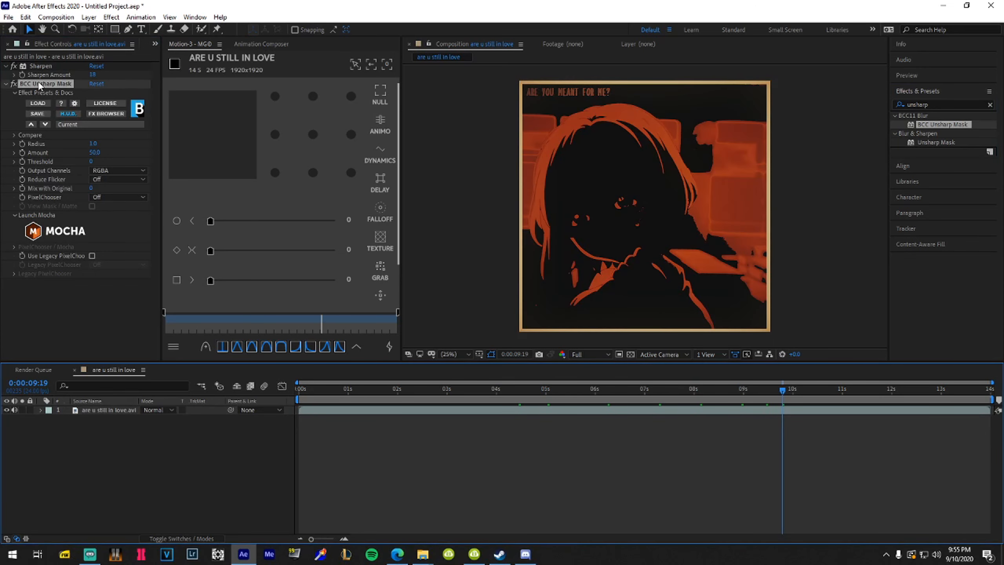
key("Delete")
Apply the standard Unsharp Mask with Radius 37.6 and an adjusted Amount
left_click_drag(569, 395, 517, 395)
left_click_drag(936, 143, 78, 151)
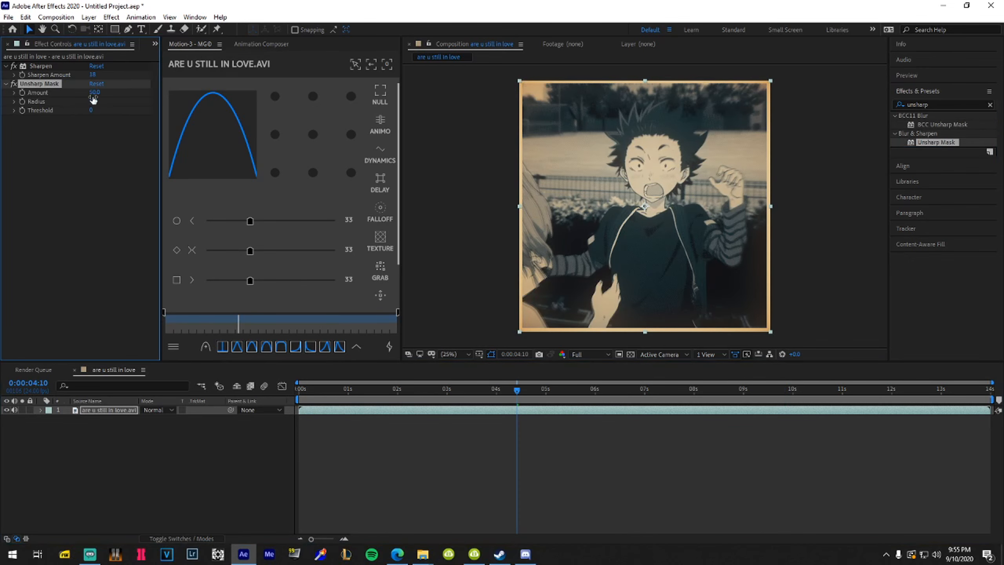
left_click_drag(96, 102, 22, 92)
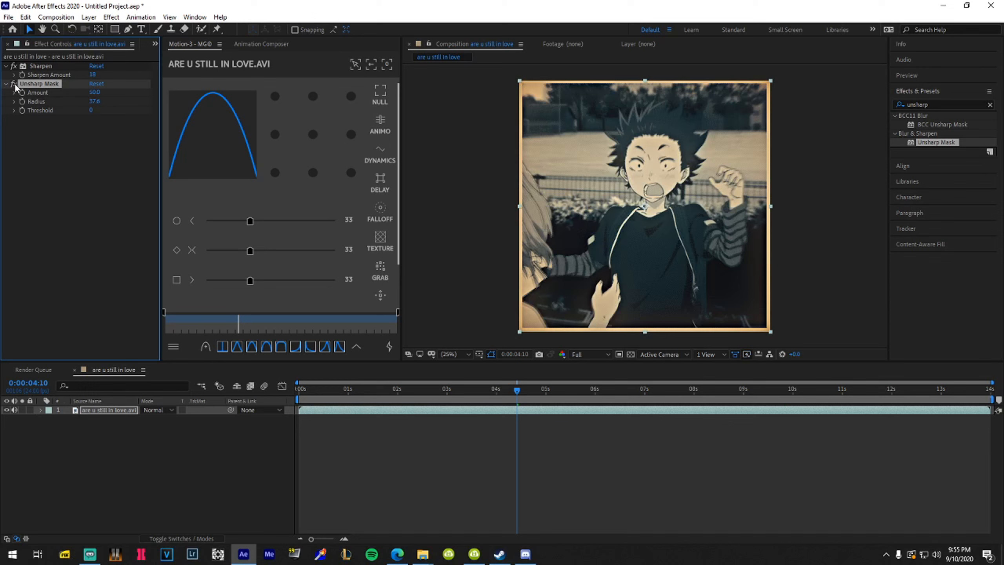
left_click_drag(84, 94, 91, 92)
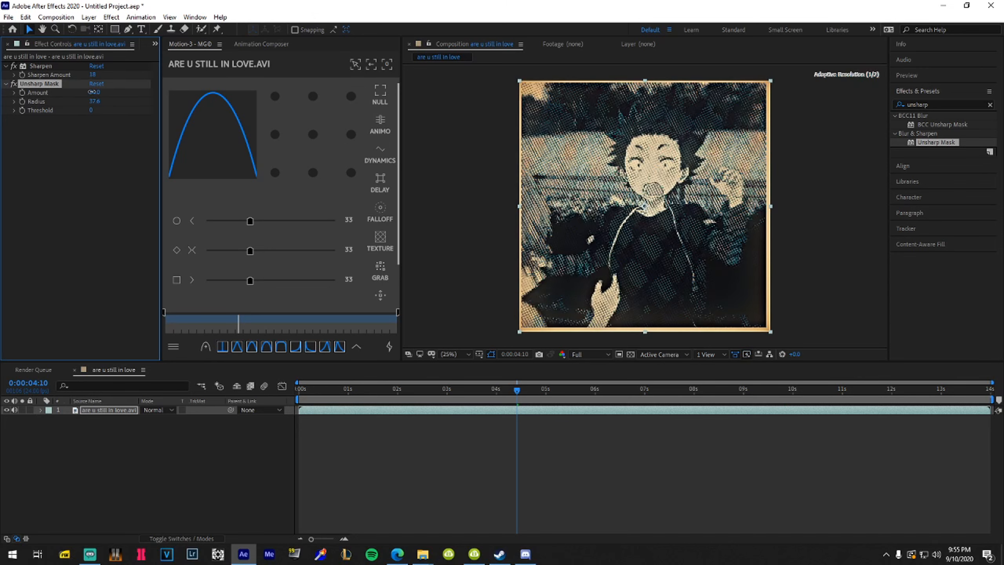
Jump to an earlier frame and set the S_FilmDamage Seed to 0
left_click(457, 392)
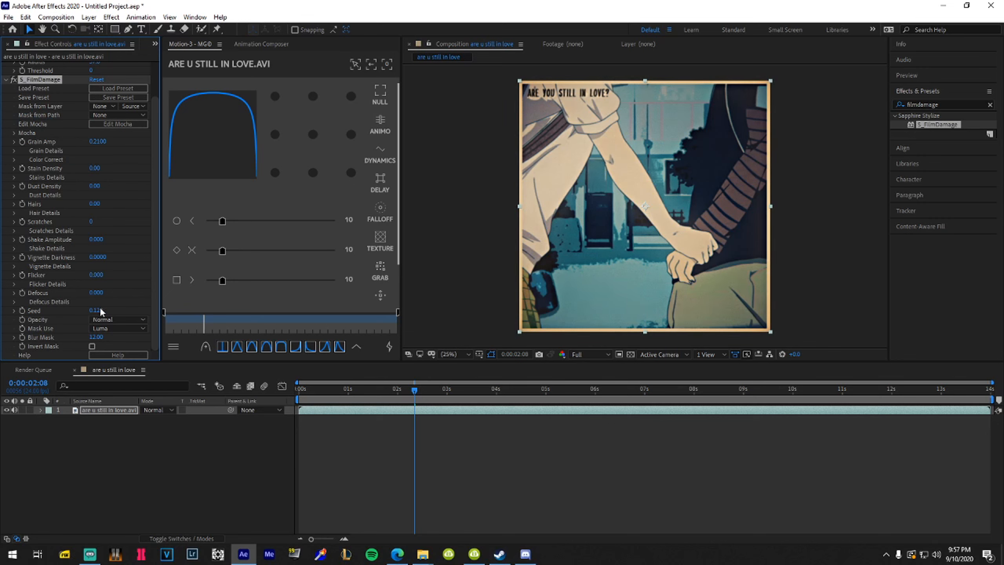
left_click_drag(101, 311, 64, 311)
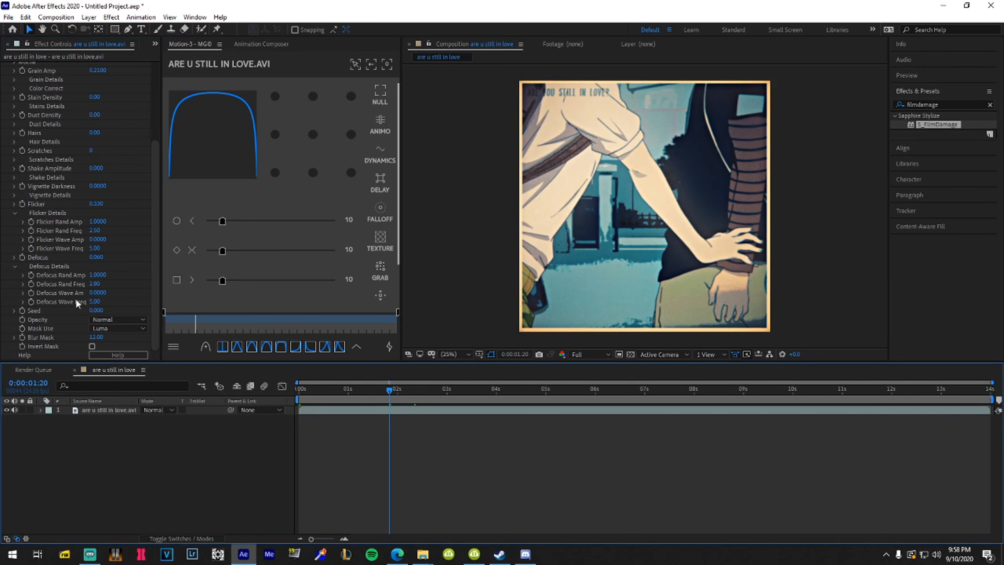
Add the 'are u still in love' composition to the Render Queue via File > Export
left_click(111, 411)
left_click(8, 17)
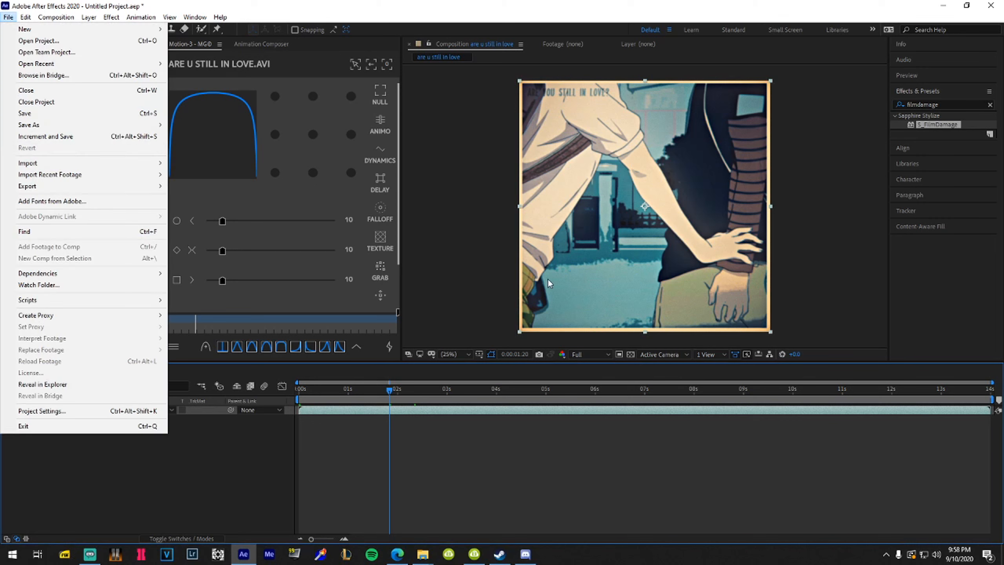
mouse_move(95, 186)
left_click(213, 198)
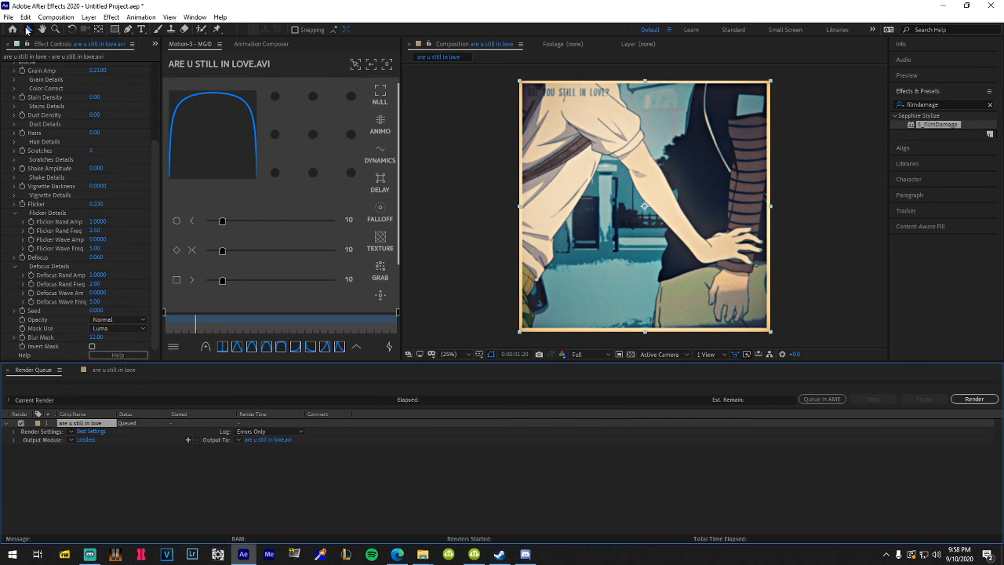
left_click(7, 17)
mouse_move(61, 189)
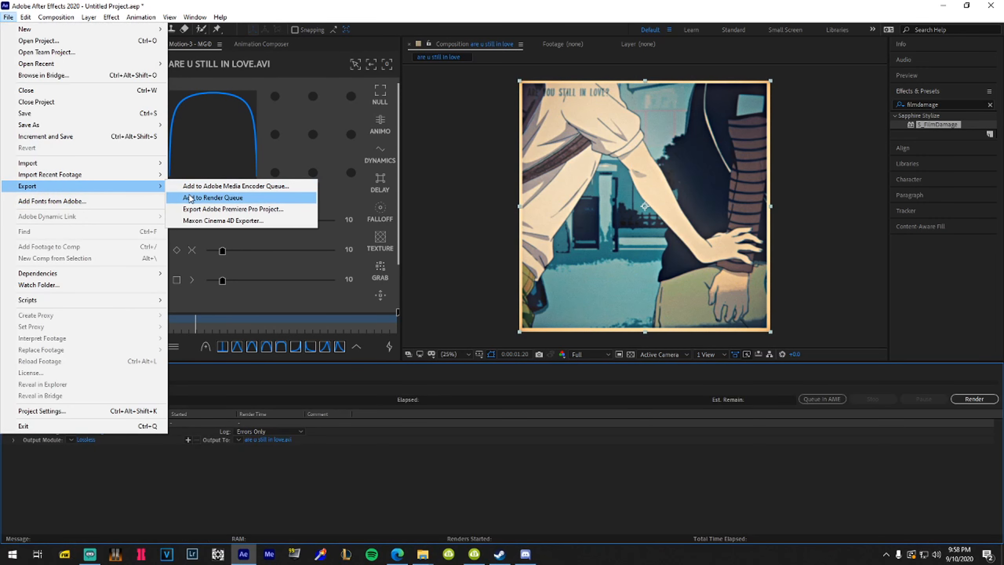
left_click(191, 197)
Delete the duplicate queue item and review Output Module settings without changes
left_click(89, 423)
key("Delete")
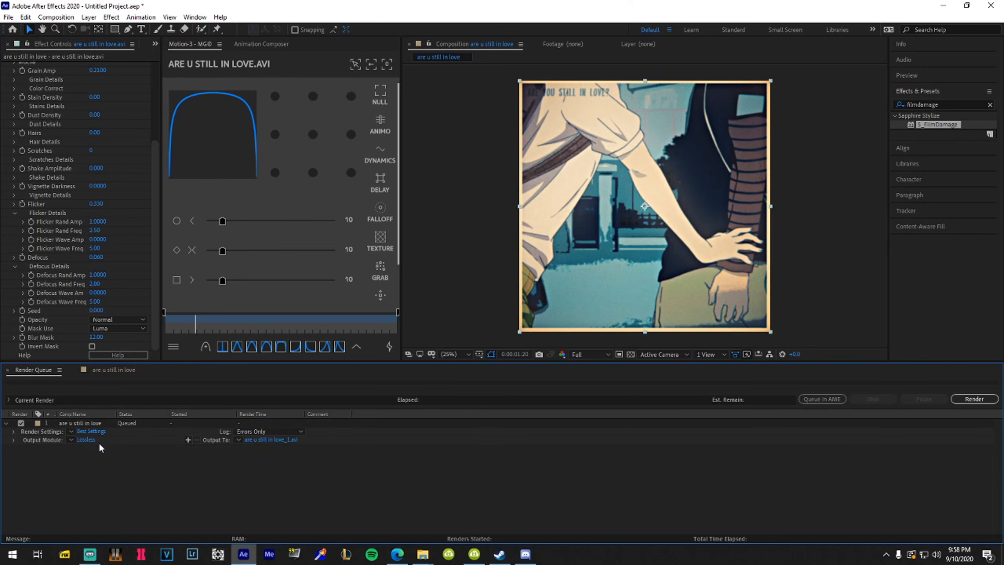
left_click(86, 439)
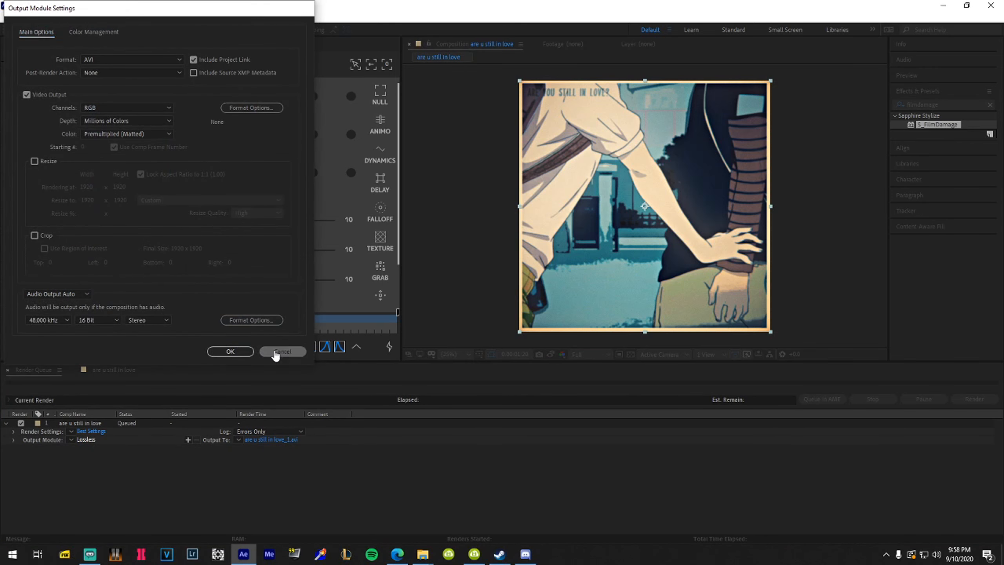
left_click(275, 352)
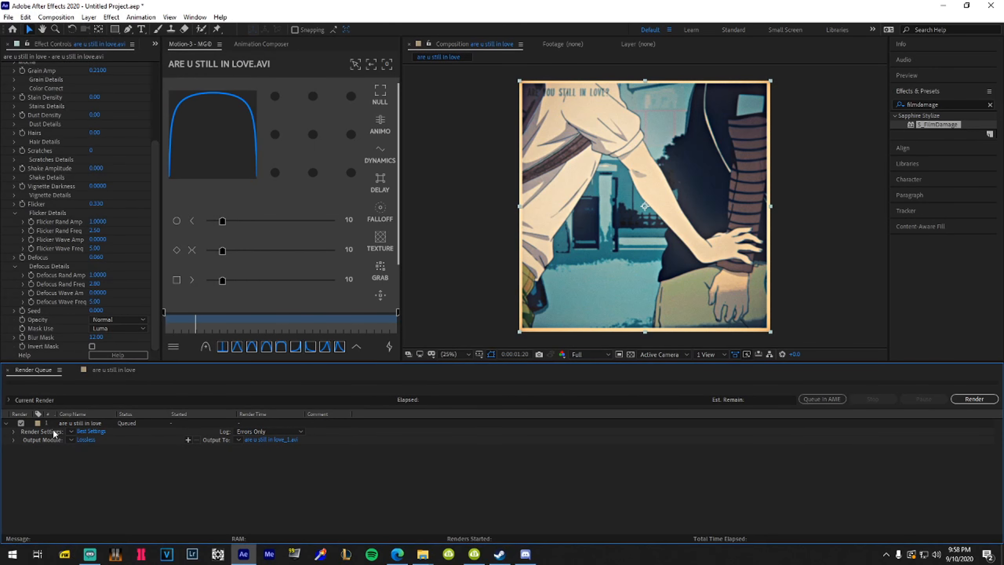
left_click(91, 431)
Set a custom frame rate in the Render Settings
left_click(528, 290)
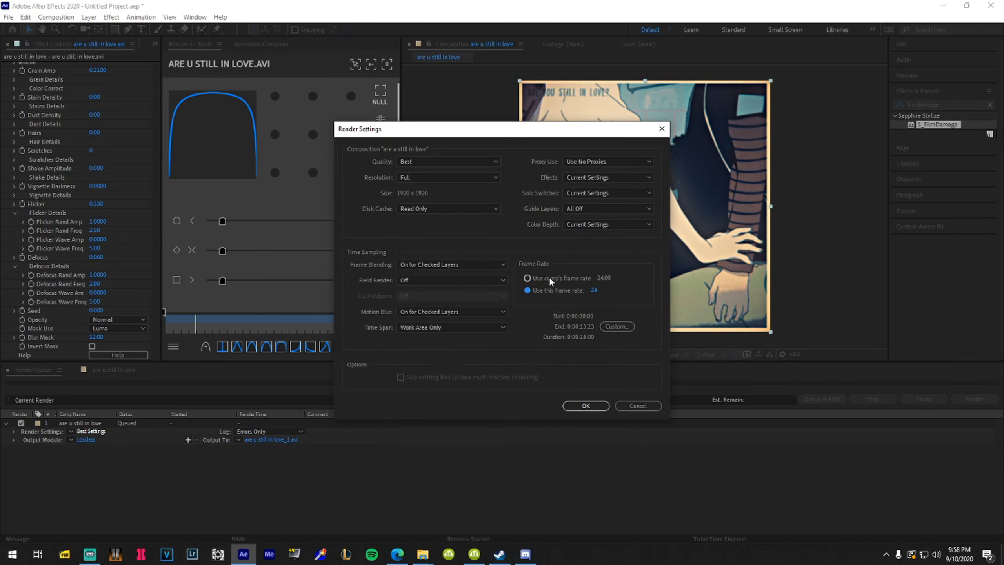
left_click(618, 292)
key("Return")
Set the AVI output codec to Lagarith Lossless Codec after briefly trying x264vfw
left_click(86, 439)
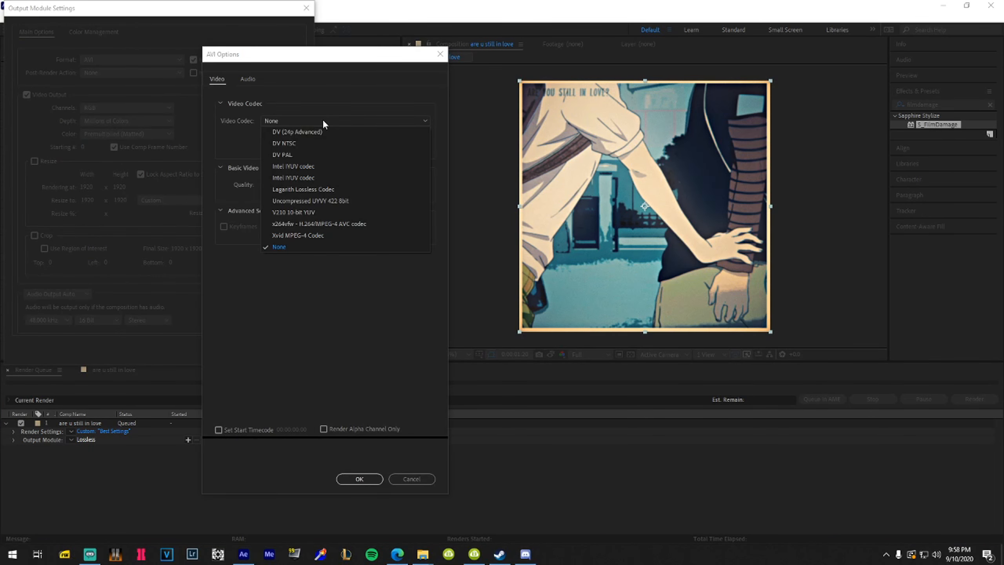
left_click(283, 247)
left_click(306, 123)
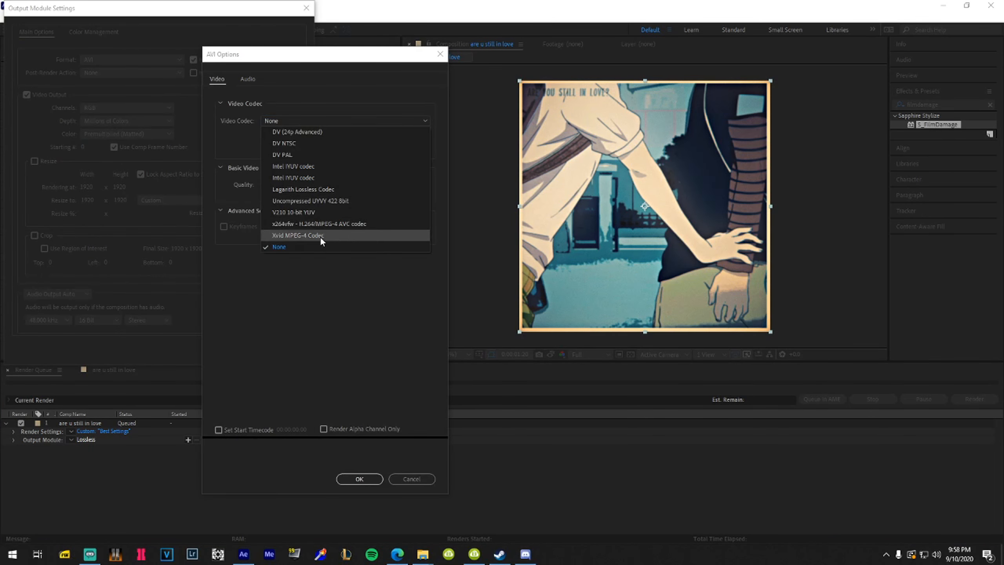
left_click(308, 190)
left_click(312, 121)
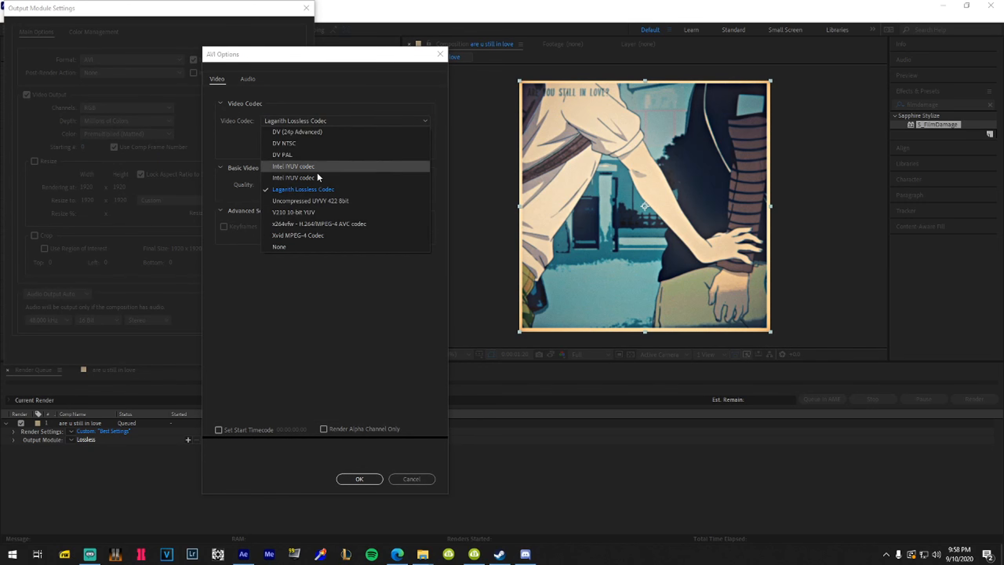
left_click(301, 224)
left_click(403, 141)
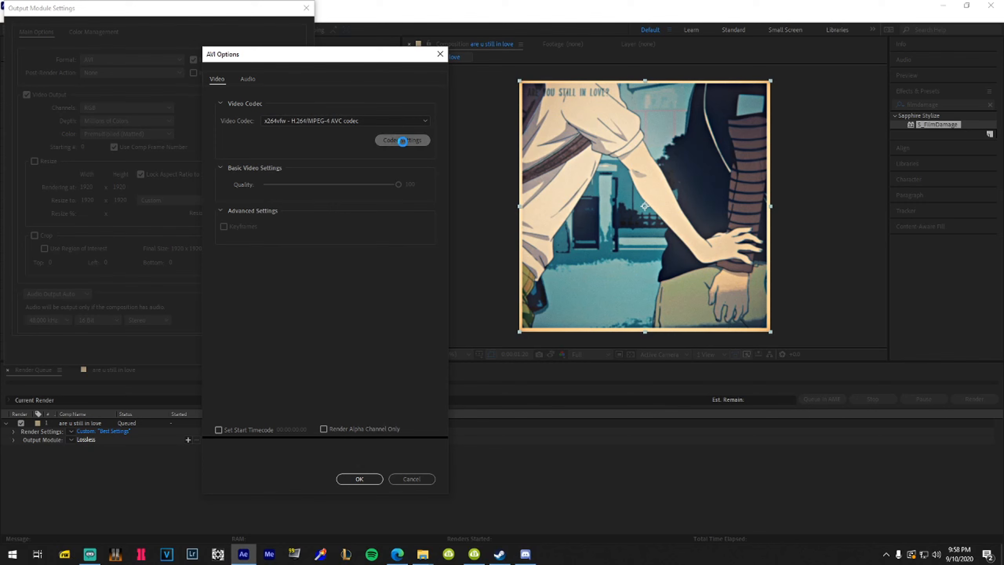
left_click(312, 121)
left_click(292, 193)
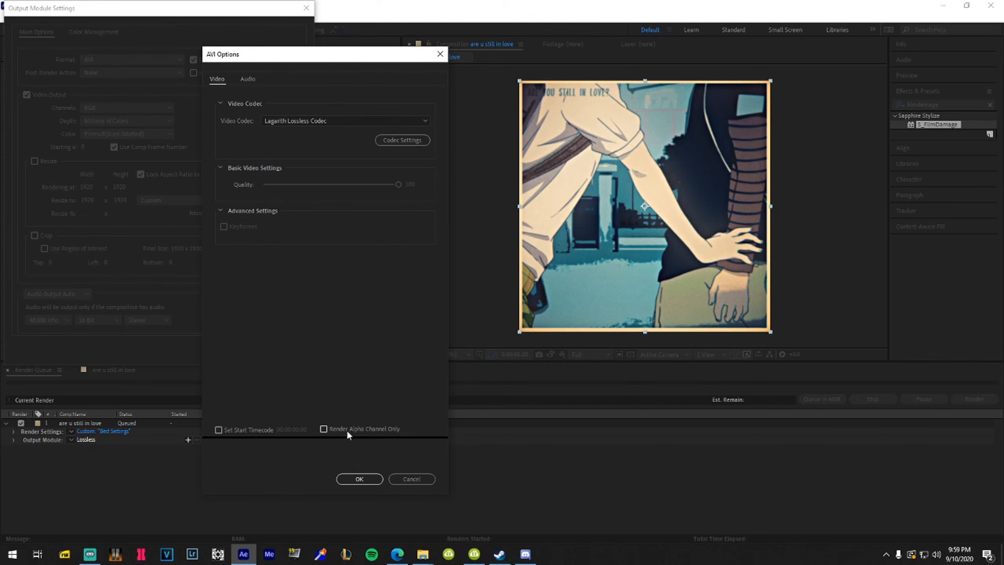
left_click(360, 479)
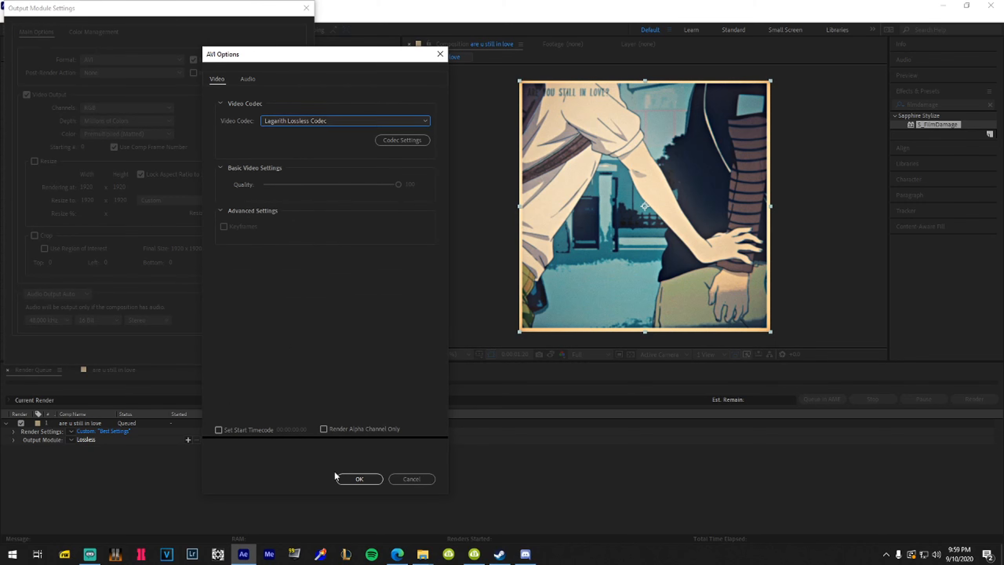
left_click(344, 478)
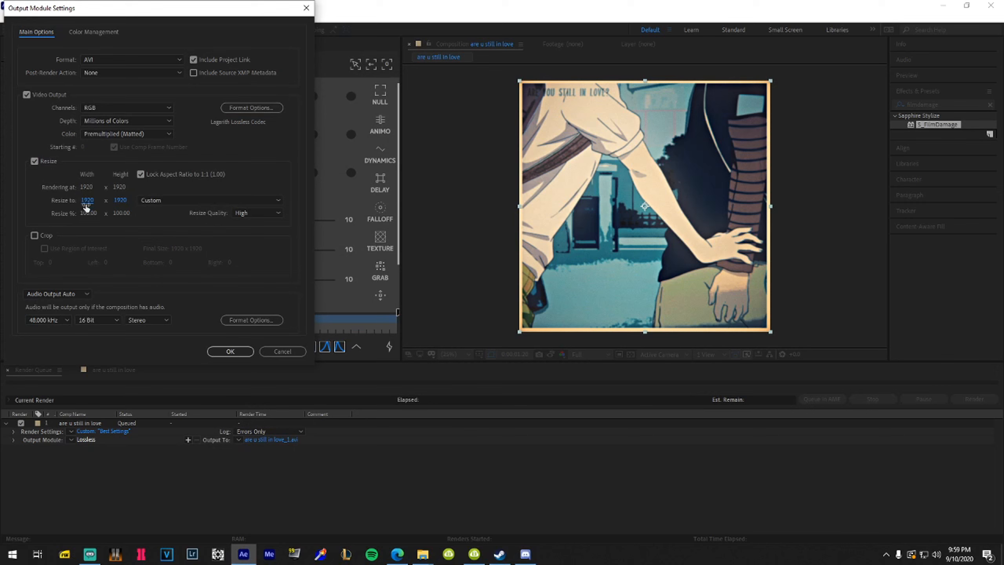
Resize the output to 3840 pixels wide, giving 3840x3840
left_click(88, 200)
type("3840")
key("Tab")
type("2160")
key("Tab")
left_click(87, 201)
left_click(203, 292)
left_click(86, 201)
left_click(120, 277)
Keep AVI format and default audio options, and close Output Module keeping changes
left_click(247, 321)
key("Return")
left_click(117, 57)
left_click(118, 61)
left_click(114, 74)
left_click(115, 74)
key("Return")
left_click(68, 424)
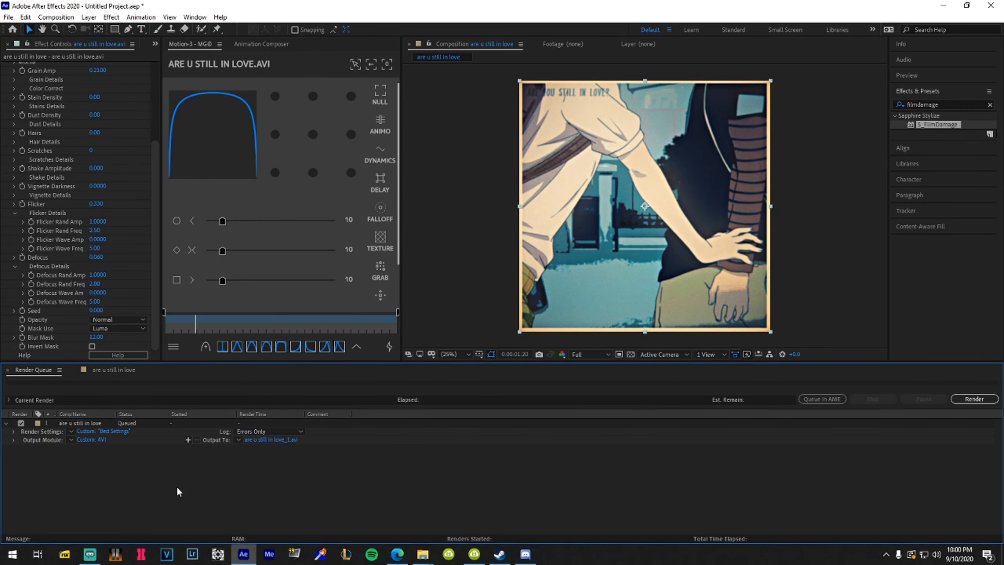
Leave the render queue and inspect the Sharpen and Unsharp Mask effects
left_click(220, 489)
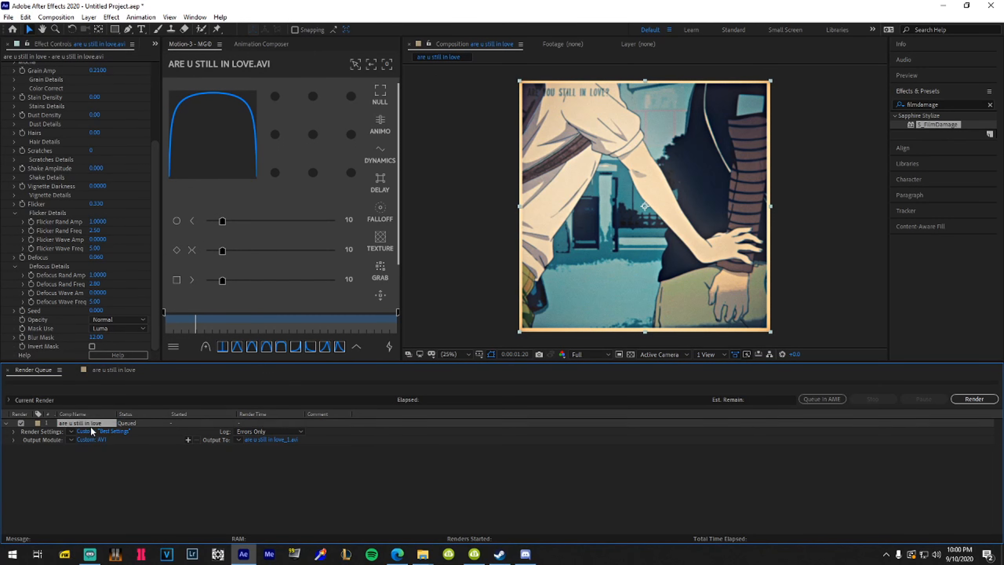
scroll(25, 187, "up", 5)
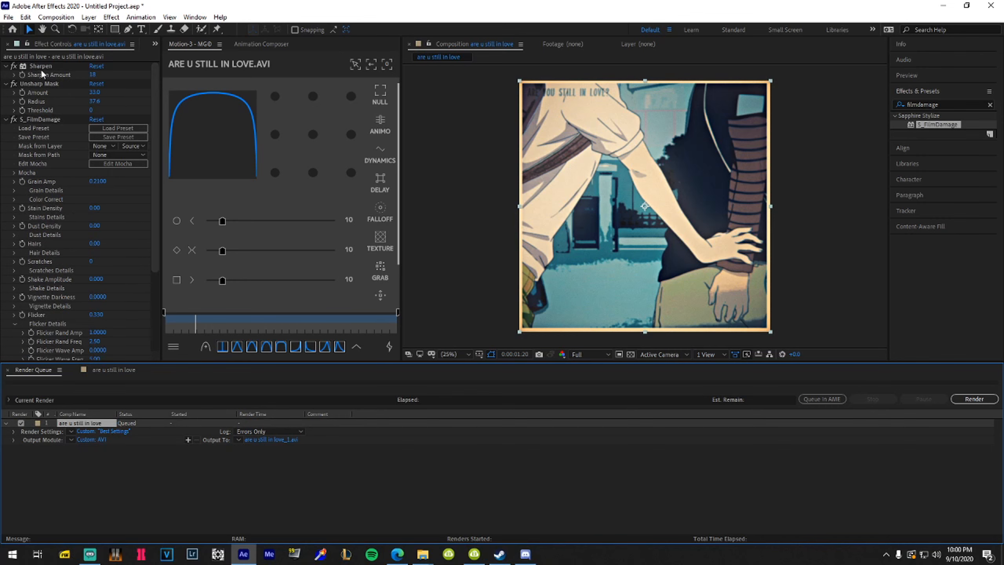
left_click(41, 85)
left_click(41, 69)
left_click(41, 85)
left_click(42, 69)
left_click(44, 85)
Collapse S_FilmDamage and scrub through the clip to review the effects
left_click(44, 119)
left_click(6, 119)
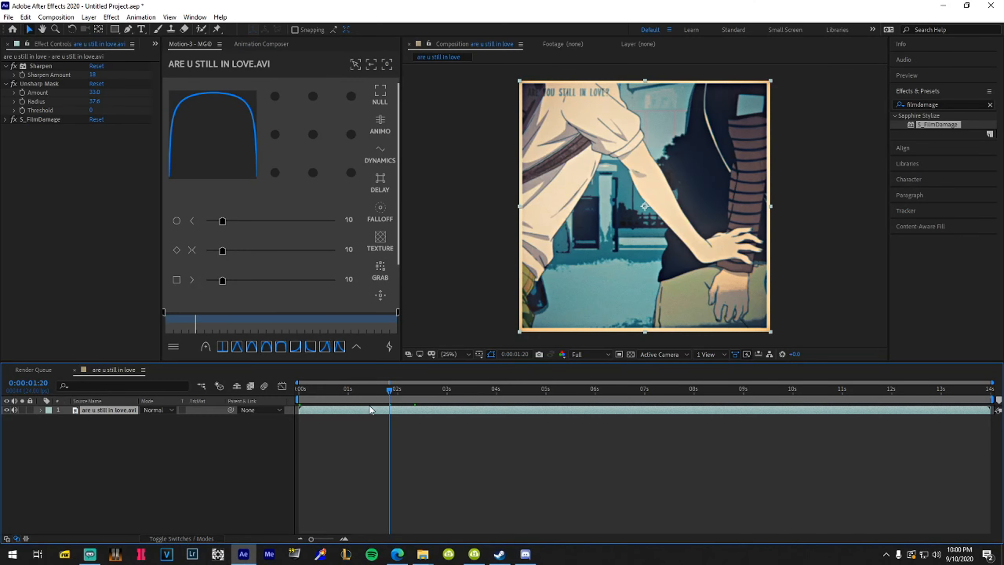
left_click(437, 453)
mouse_move(452, 394)
left_mouse_down()
mouse_move(637, 390)
mouse_move(441, 390)
left_mouse_up()
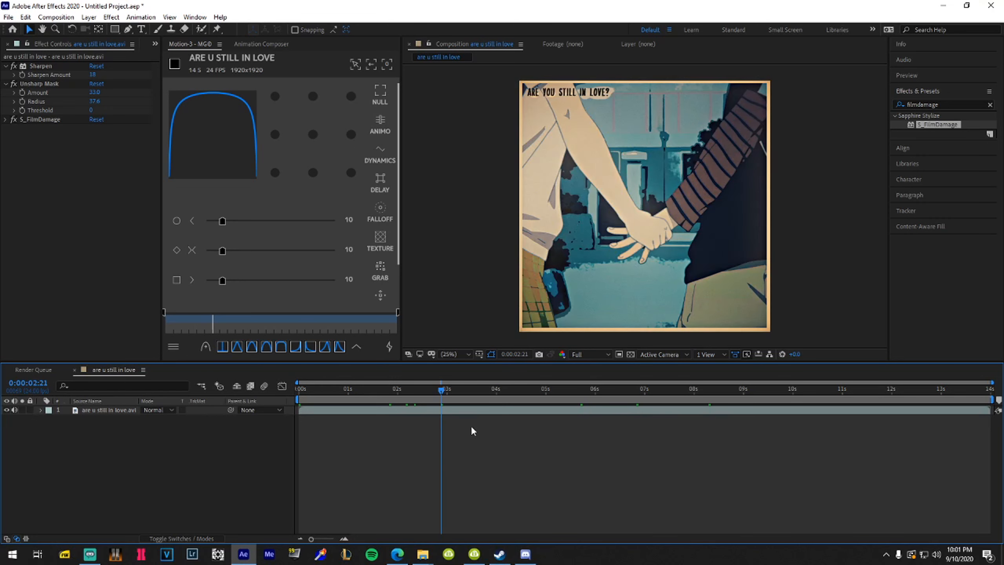